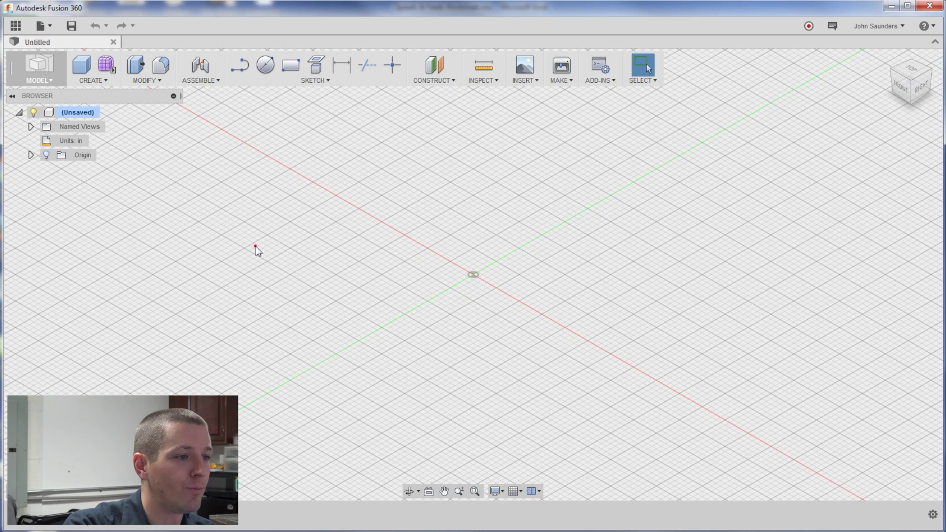
# Save the new design as 'Joints Example'
pyautogui.hotkey('ctrl', 's')
pyautogui.write('Joints Example')
pyautogui.press('Return')
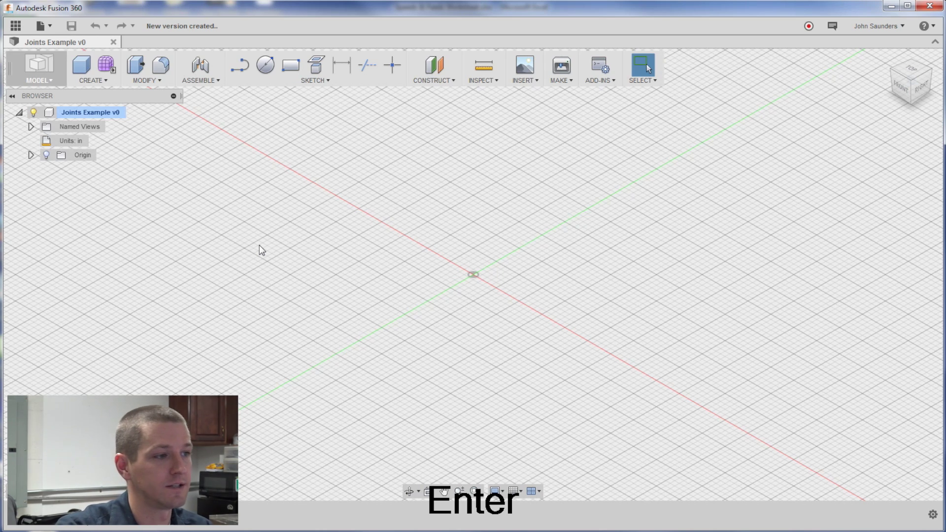
# Add a new component under the root, rename it Bar, and activate it
pyautogui.rightClick(101, 112)
pyautogui.click(117, 117)
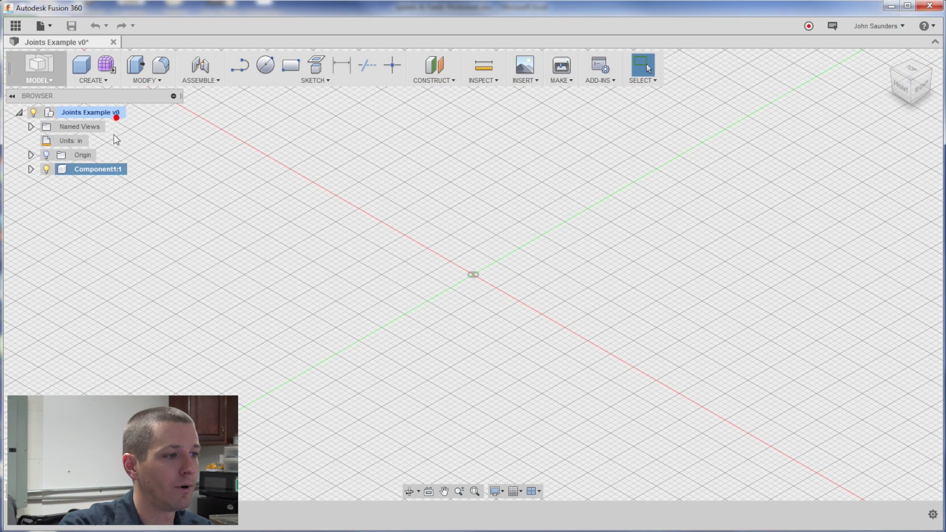
pyautogui.doubleClick(88, 170)
pyautogui.write('Bar')
pyautogui.press('Return')
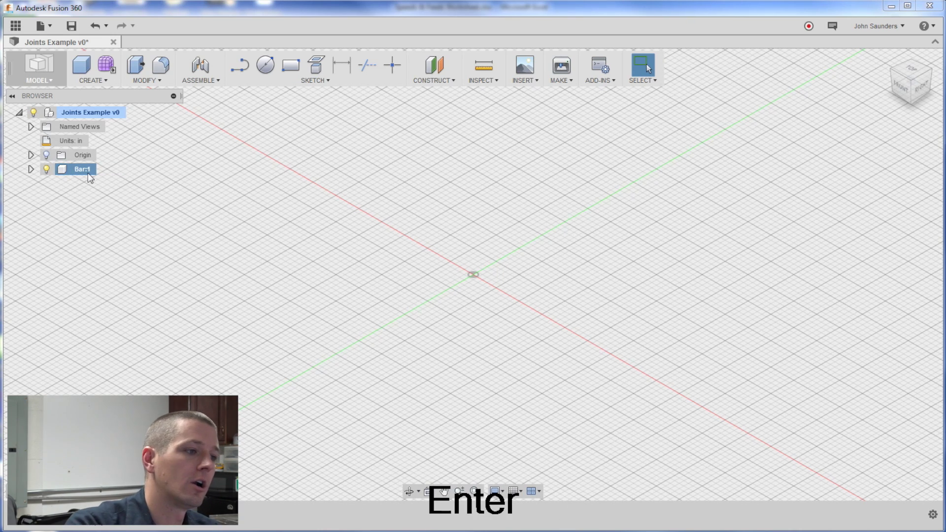
pyautogui.click(102, 170)
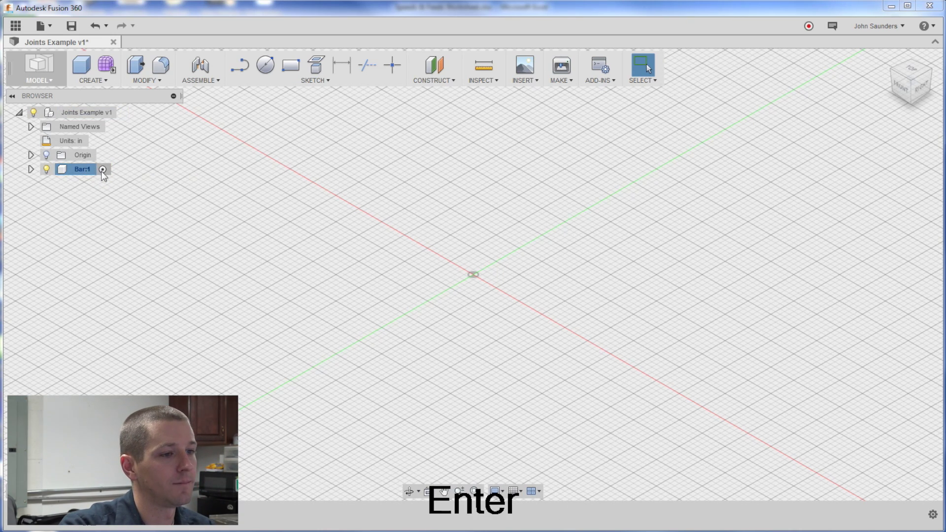
# Sketch a rectangle from the origin on the vertical plane, with a hole circle near its left end
pyautogui.press('r')
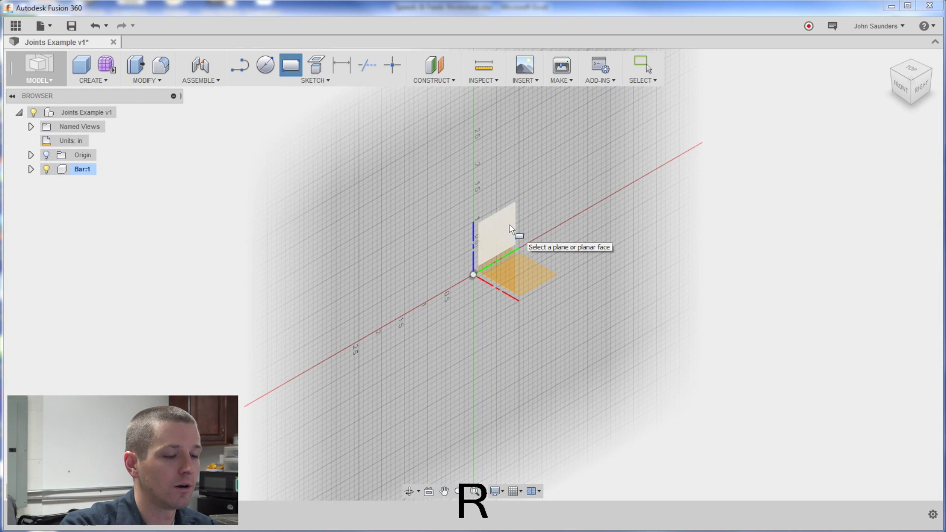
pyautogui.click(510, 229)
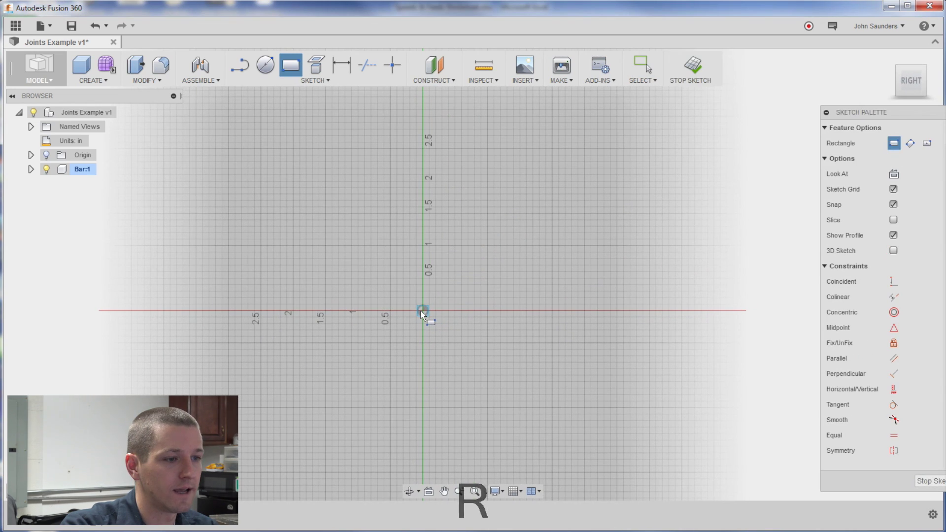
pyautogui.click(422, 310)
pyautogui.click(790, 395)
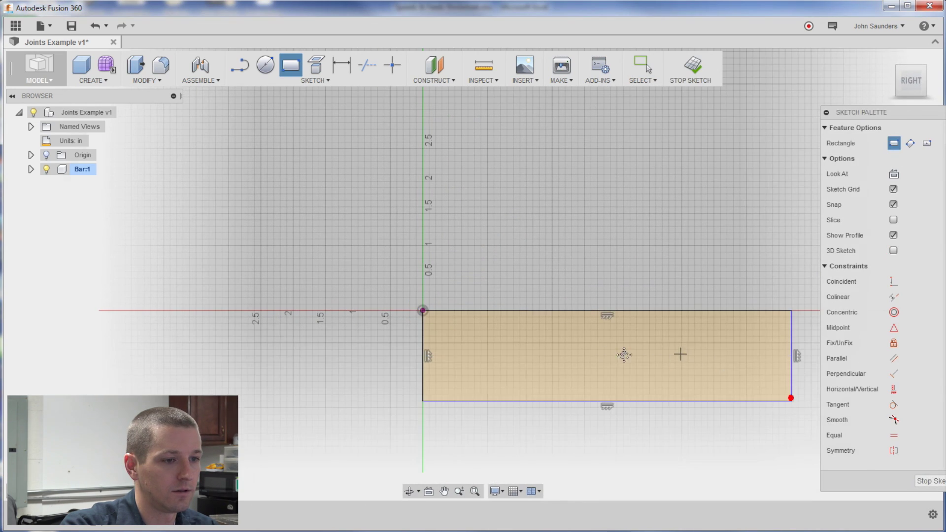
pyautogui.press('c')
pyautogui.click(312, 333)
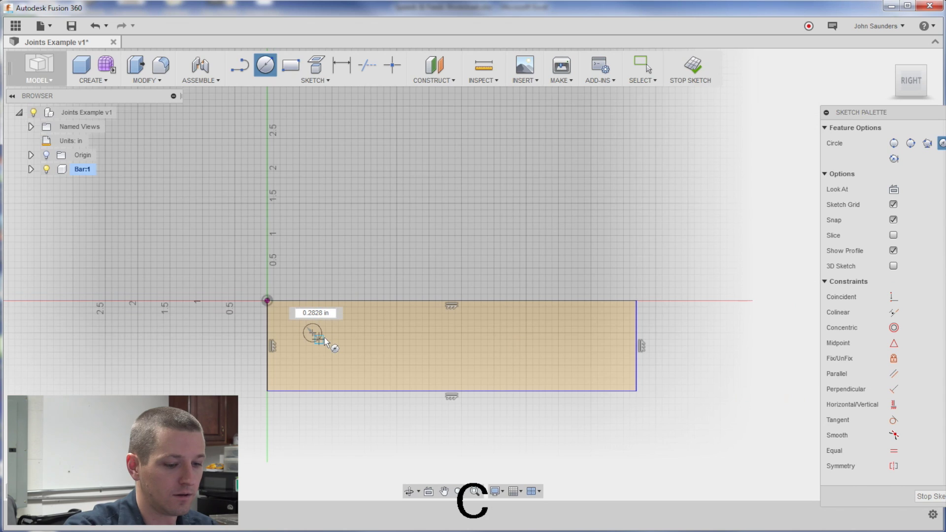
pyautogui.press('Tab')
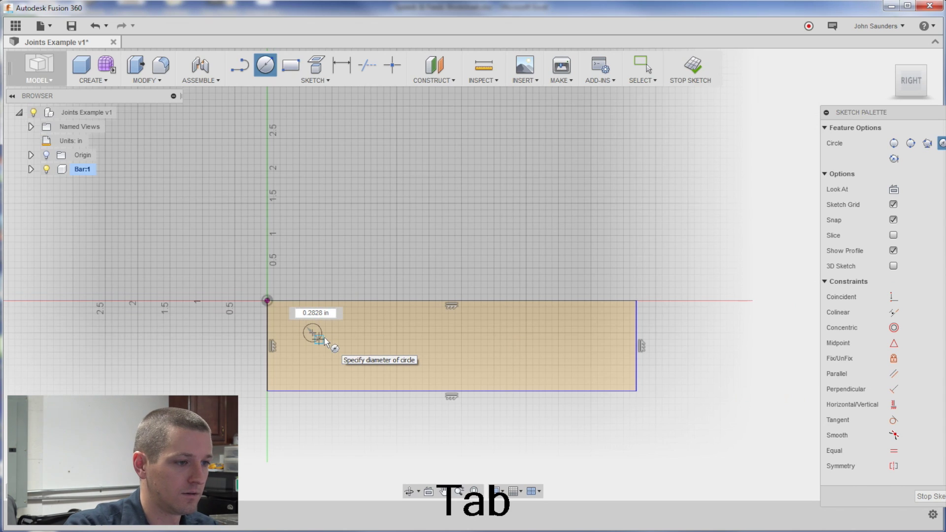
pyautogui.click(325, 340)
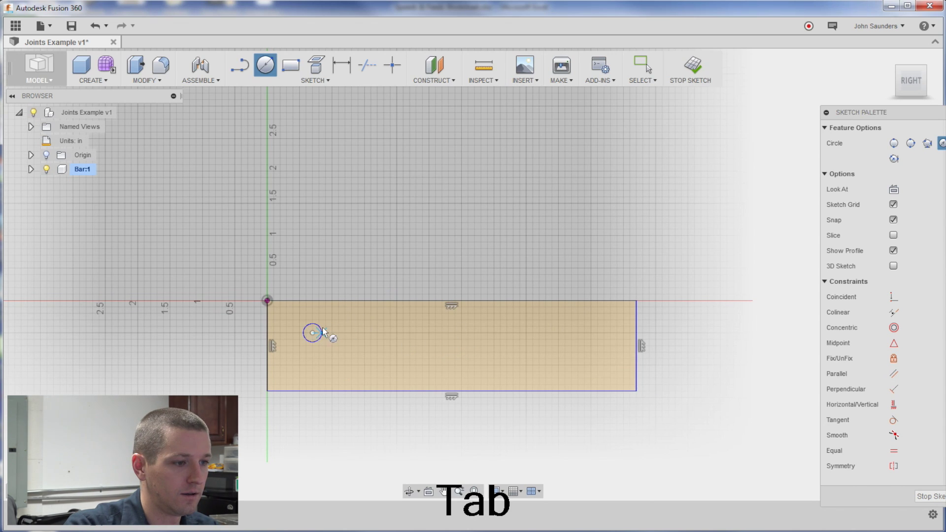
# Add a center-point slot on the bar
pyautogui.click(315, 81)
pyautogui.moveTo(335, 192)
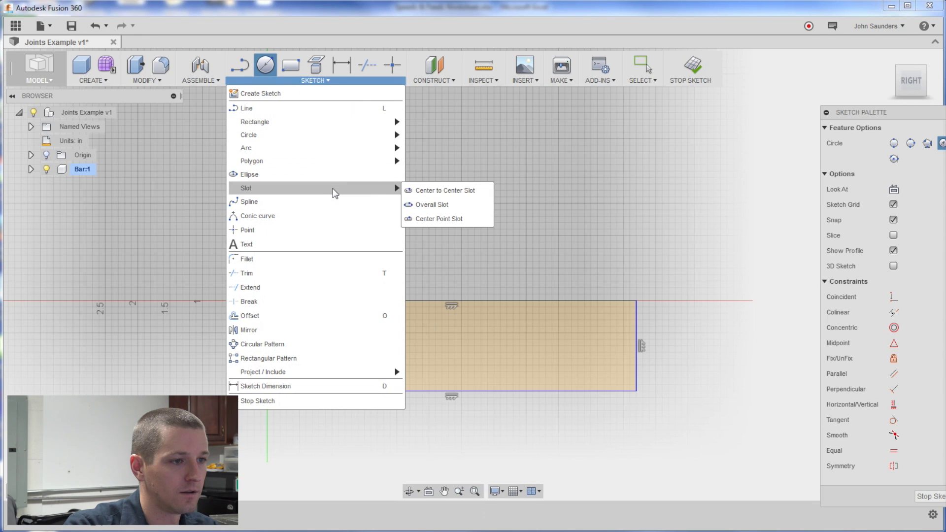
pyautogui.click(438, 219)
pyautogui.click(467, 333)
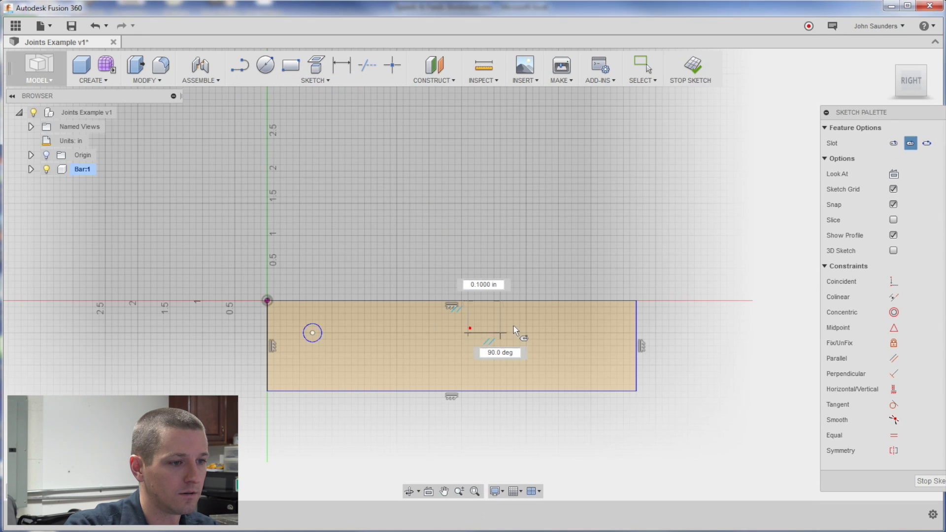
pyautogui.click(526, 333)
pyautogui.click(534, 345)
# Dimension the sketch, giving the hole a 0.50 in diameter
pyautogui.press('d')
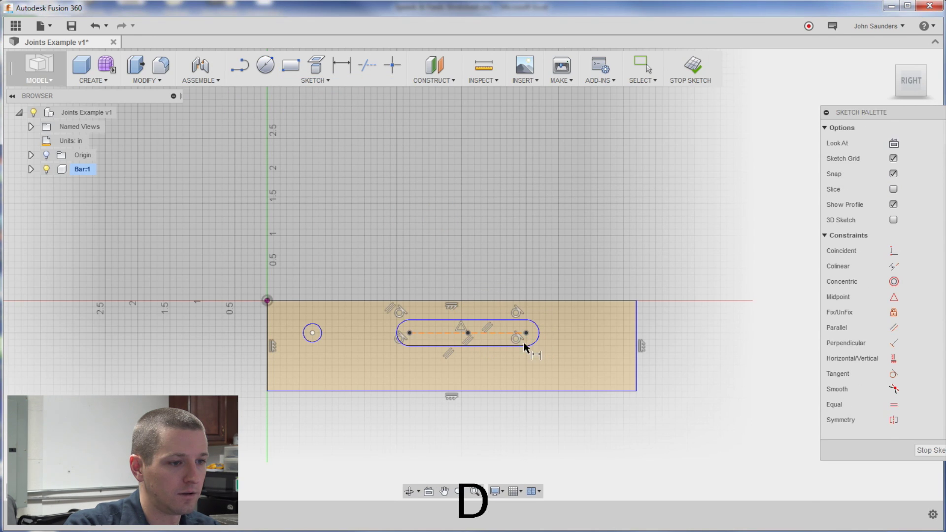
pyautogui.click(538, 331)
pyautogui.click(565, 329)
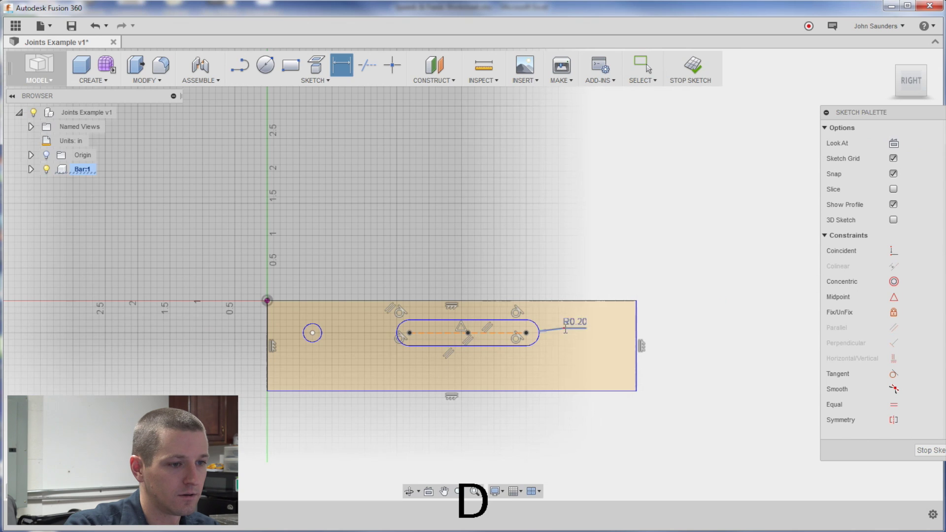
pyautogui.press('Return')
pyautogui.hotkey('ctrl', 'z')
pyautogui.write('2d')
pyautogui.click(360, 333)
pyautogui.click(362, 333)
pyautogui.write('.5')
pyautogui.press('Return')
# Extrude the bar's outer profile into a solid plate
pyautogui.press('q')
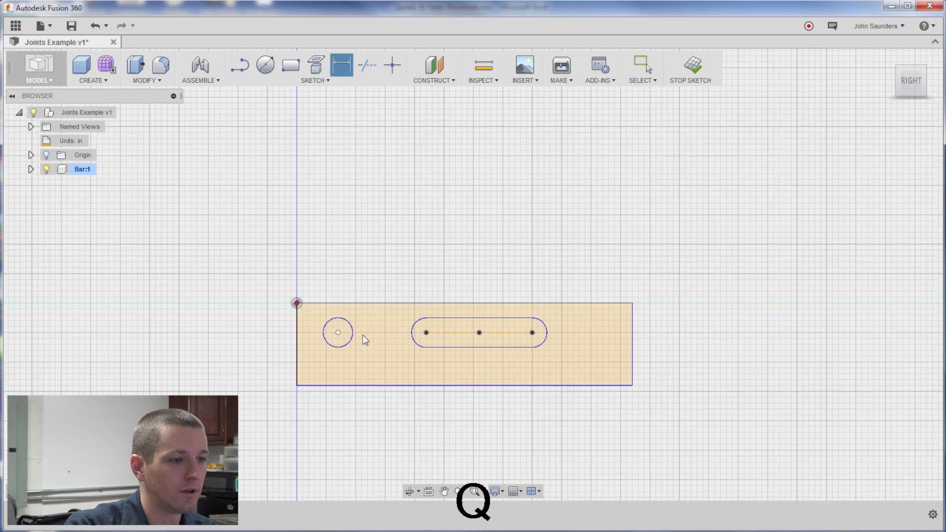
pyautogui.click(600, 343)
pyautogui.press('Delete')
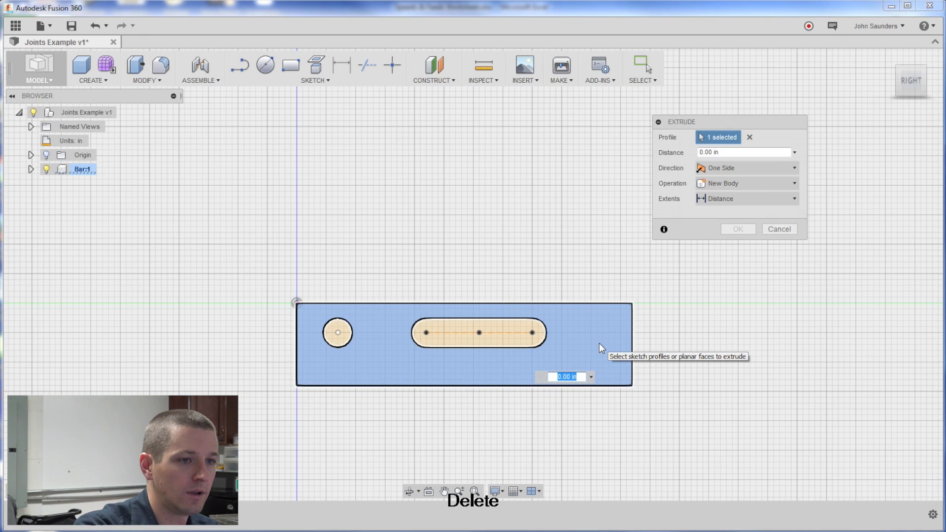
pyautogui.press('Return')
pyautogui.moveTo(481, 262)
pyautogui.keyDown('shift'); pyautogui.mouseDown(button='middle')
pyautogui.moveTo(470, 251)
pyautogui.moveTo(485, 265)
pyautogui.mouseUp(button='middle'); pyautogui.keyUp('shift')
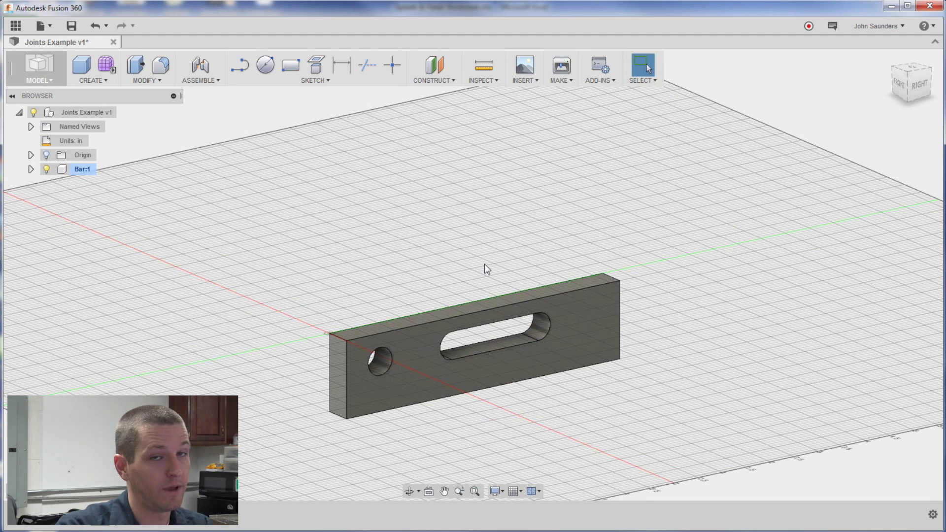
# Add a component named Rod under the root and activate Rod:1
pyautogui.rightClick(95, 116)
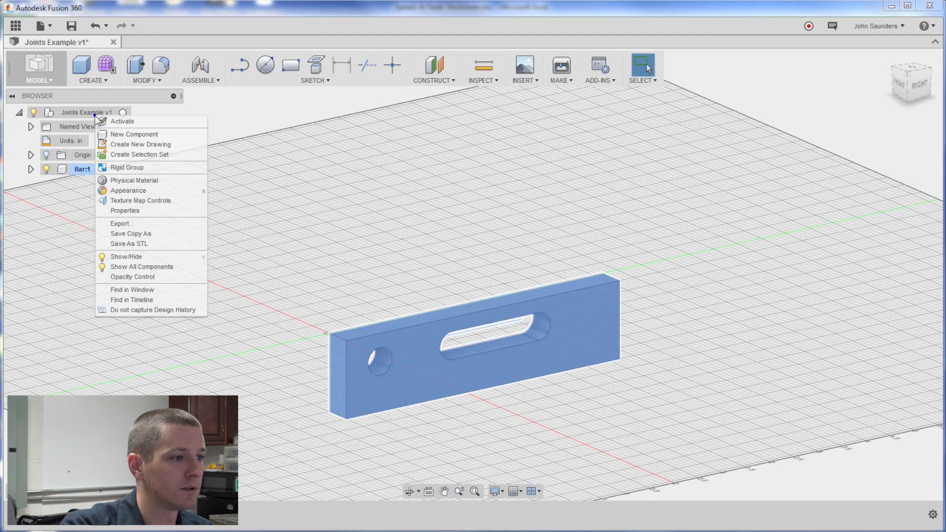
pyautogui.click(133, 134)
pyautogui.write('Rod')
pyautogui.press('Return')
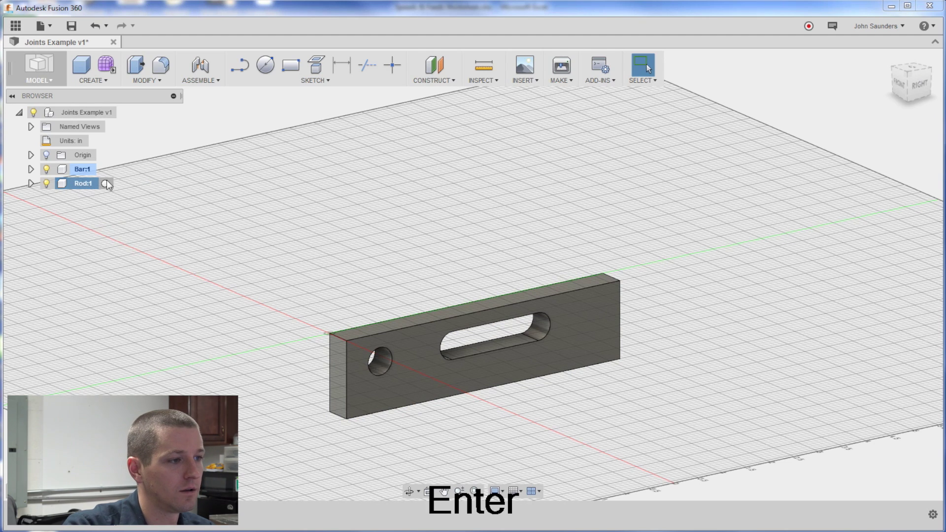
pyautogui.click(105, 184)
pyautogui.keyDown('shift'); pyautogui.moveTo(327, 288); pyautogui.dragTo(315, 280, button='middle'); pyautogui.keyUp('shift')
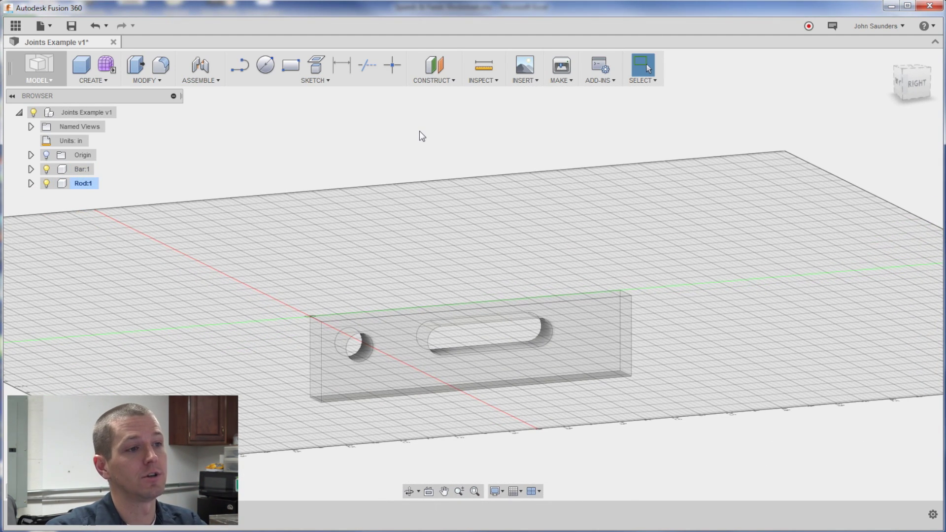
pyautogui.click(206, 85)
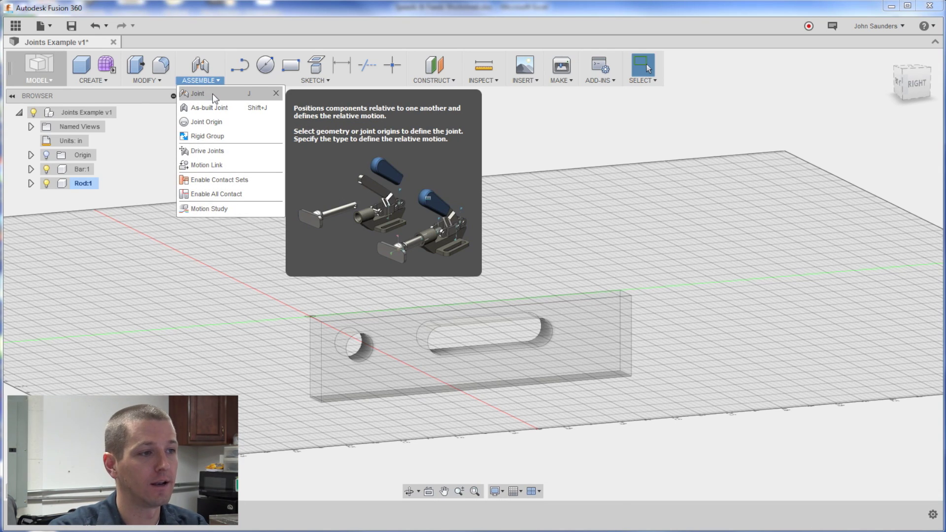
pyautogui.click(151, 114)
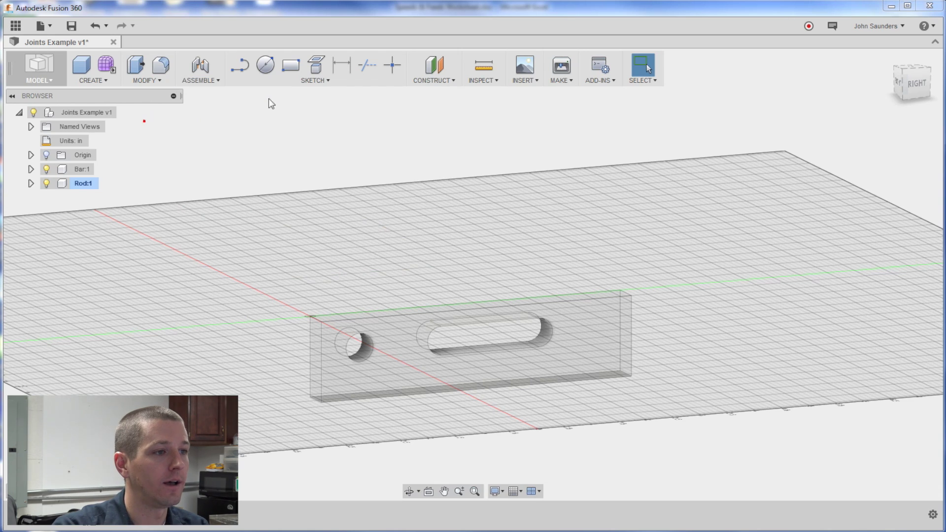
# Sketch a 0.5 in circle on the vertical plane above the bar
pyautogui.click(266, 66)
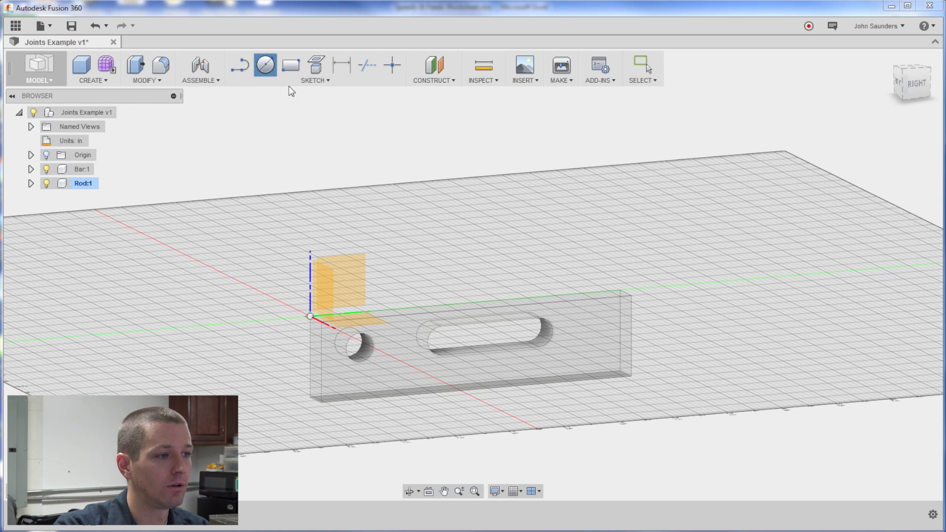
pyautogui.click(345, 278)
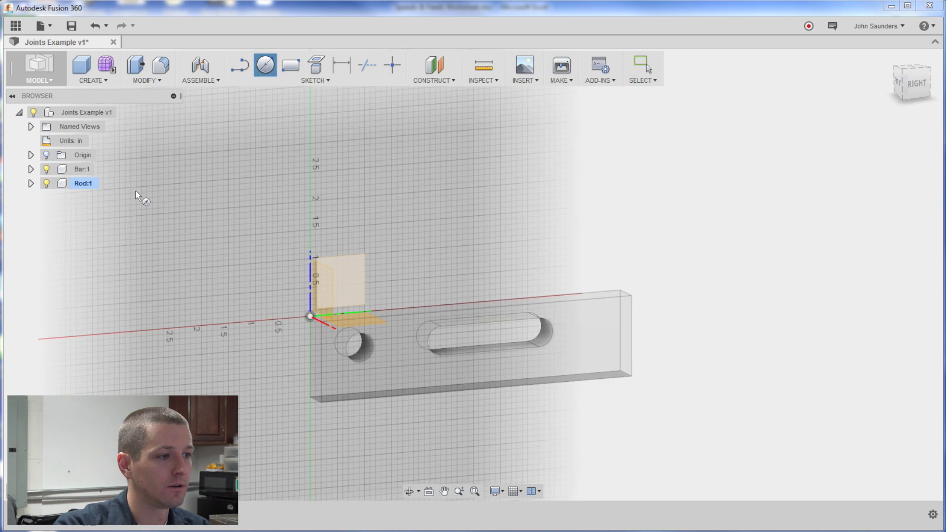
pyautogui.click(85, 184)
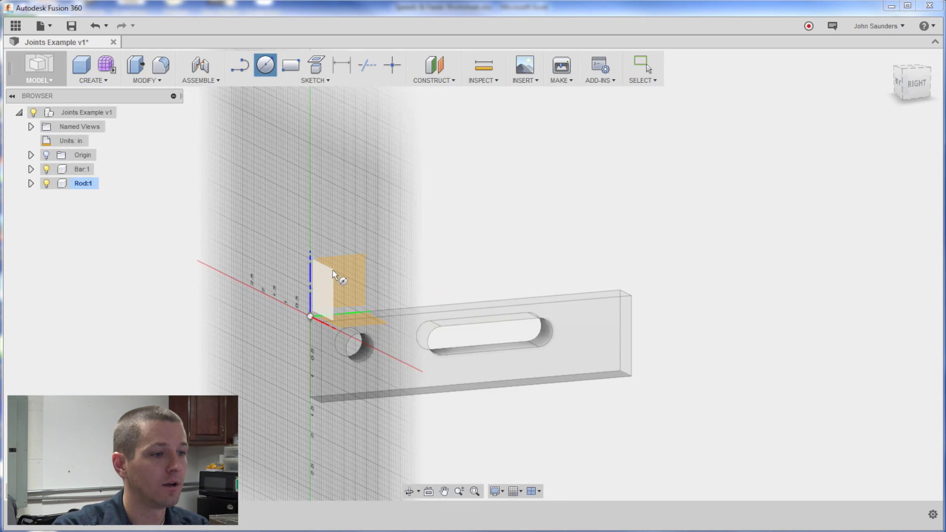
pyautogui.click(315, 214)
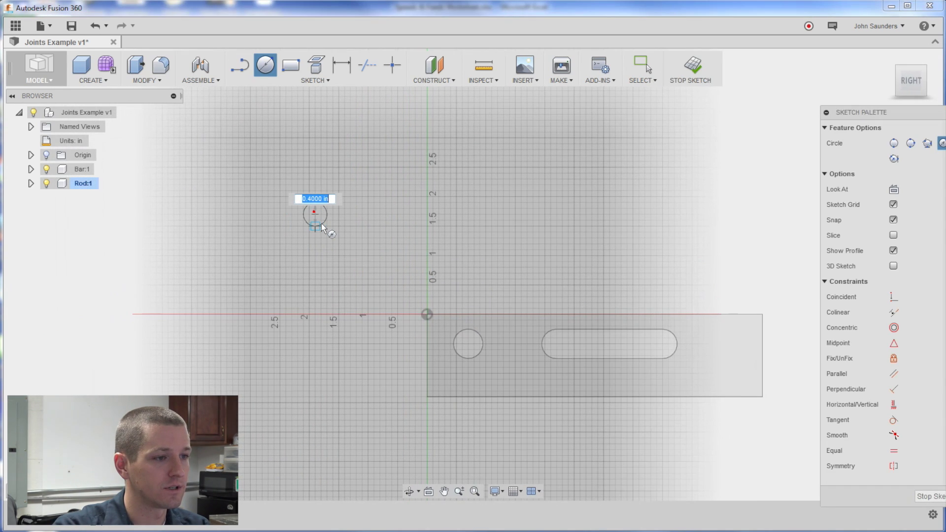
pyautogui.write('.5')
pyautogui.press('Return')
# Extrude the circle 7 in into a solid rod
pyautogui.press('q')
pyautogui.click(321, 223)
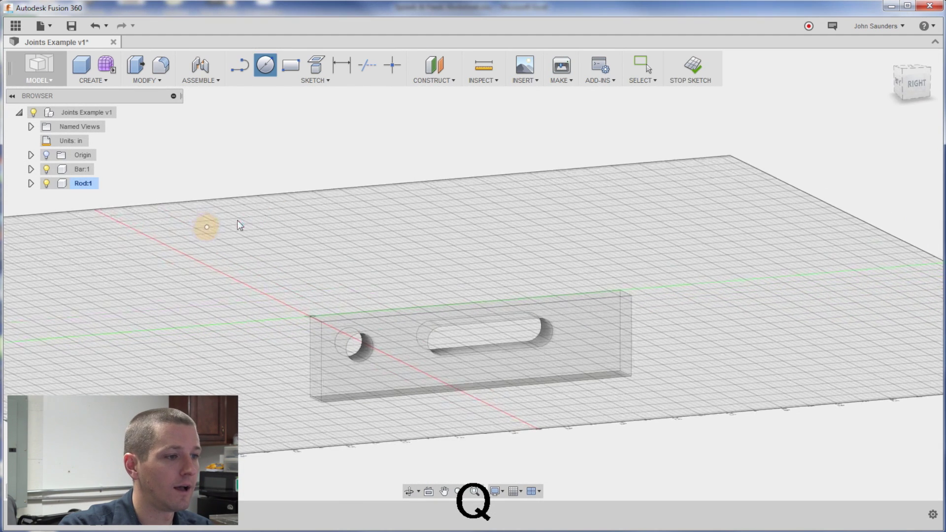
pyautogui.write('7')
pyautogui.press('Tab')
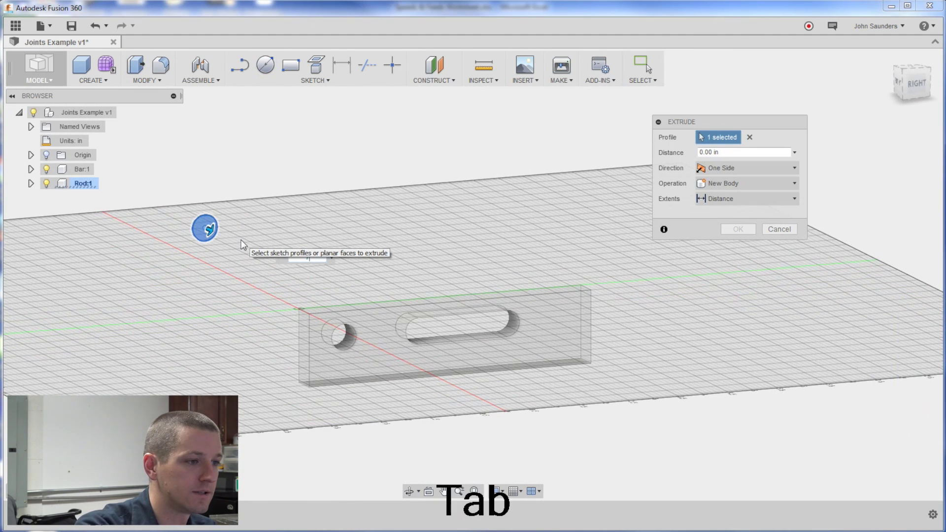
pyautogui.press('Return')
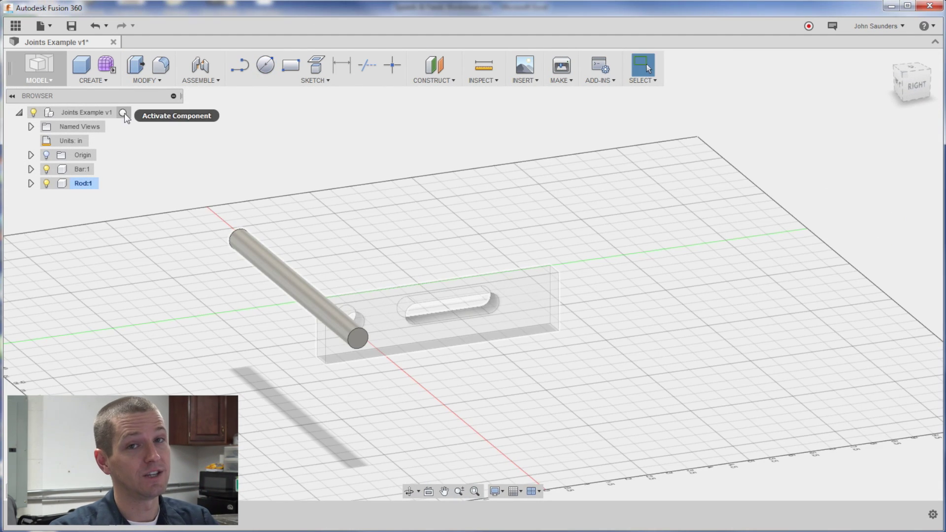
# Copy Rod:1 and paste it into the root assembly
pyautogui.click(123, 113)
pyautogui.click(145, 194)
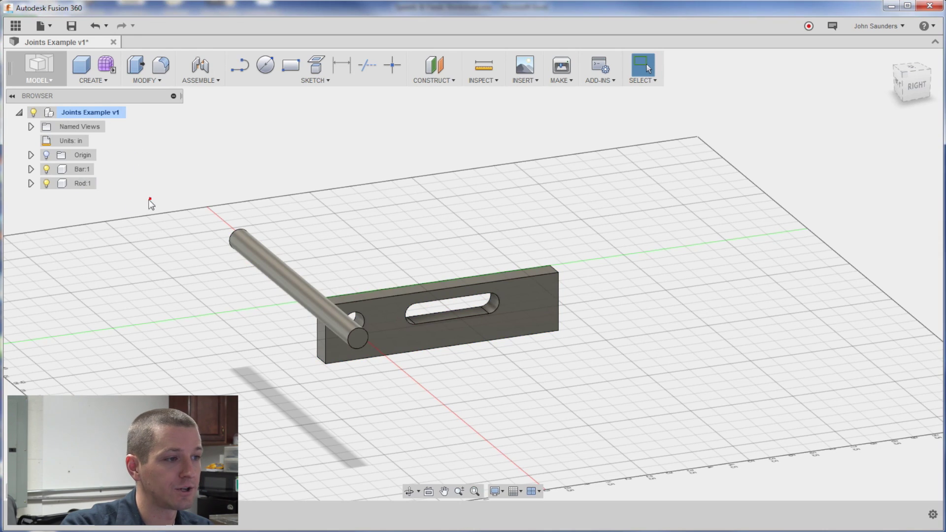
pyautogui.click(80, 186)
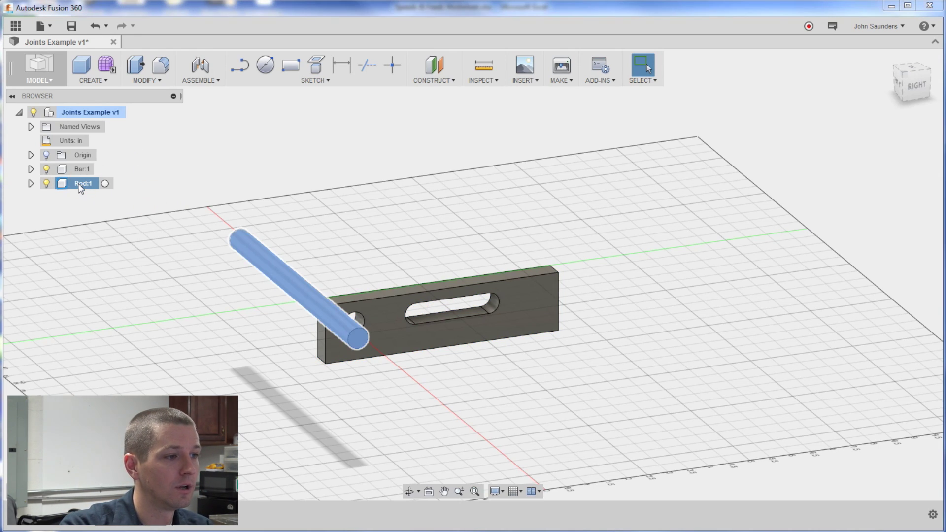
pyautogui.rightClick(80, 185)
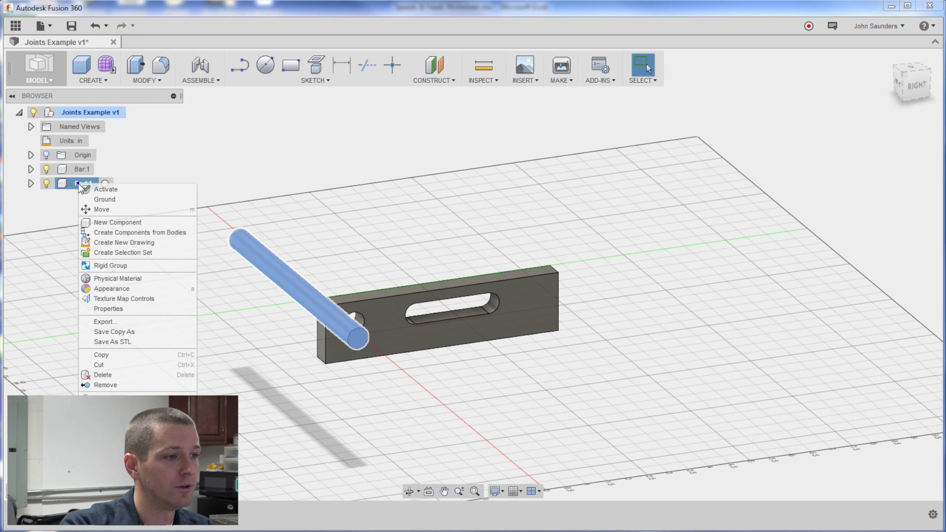
pyautogui.click(129, 355)
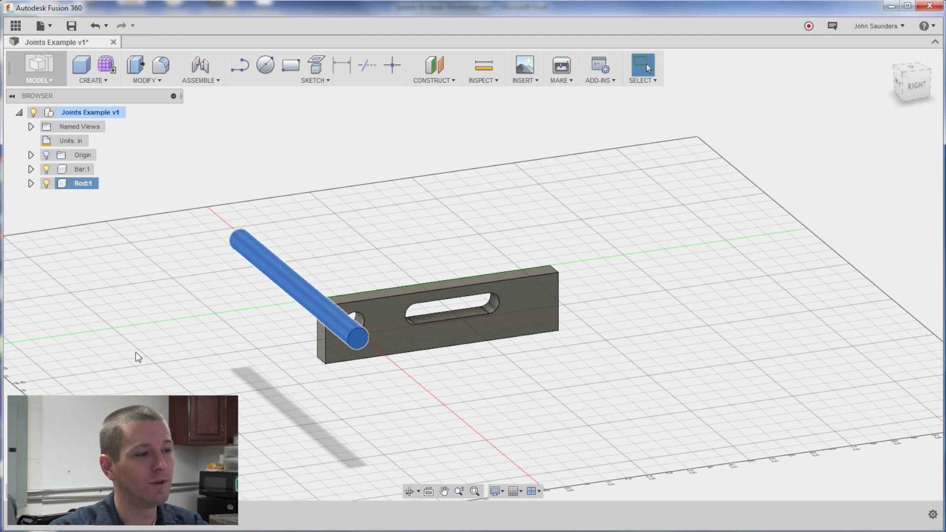
pyautogui.click(90, 112)
pyautogui.rightClick(91, 112)
pyautogui.click(114, 240)
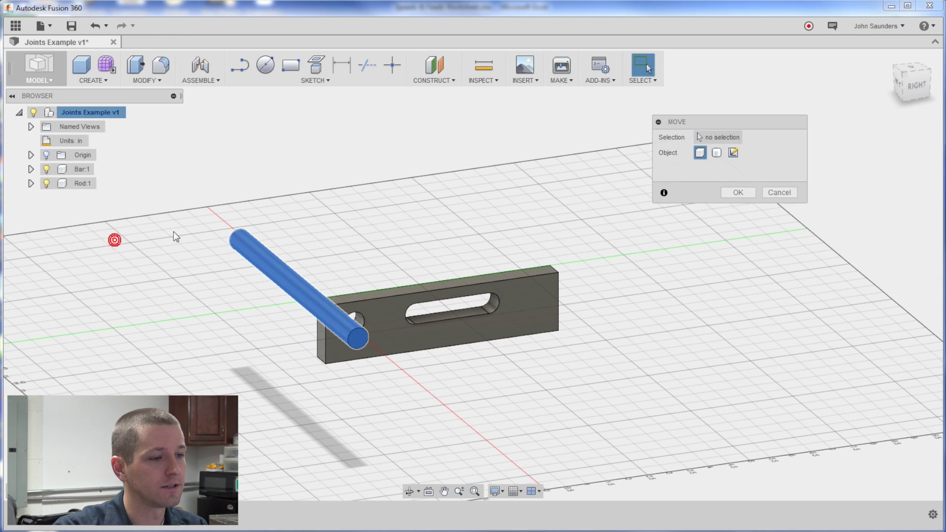
# Move the pasted rod up and away from the bar, 3.1548 in and 1.678 in
pyautogui.moveTo(312, 274); pyautogui.dragTo(443, 183)
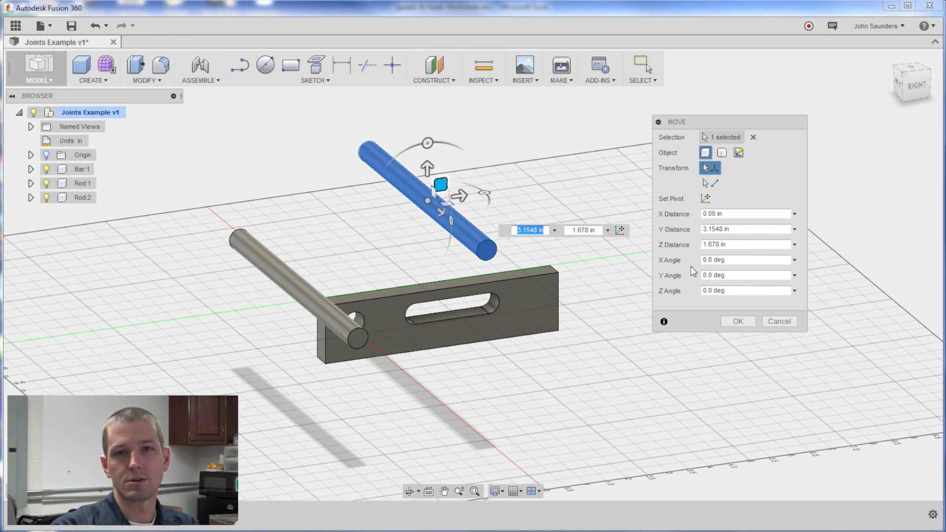
pyautogui.click(742, 324)
pyautogui.keyDown('shift'); pyautogui.moveTo(584, 225); pyautogui.dragTo(592, 218, button='middle'); pyautogui.keyUp('shift')
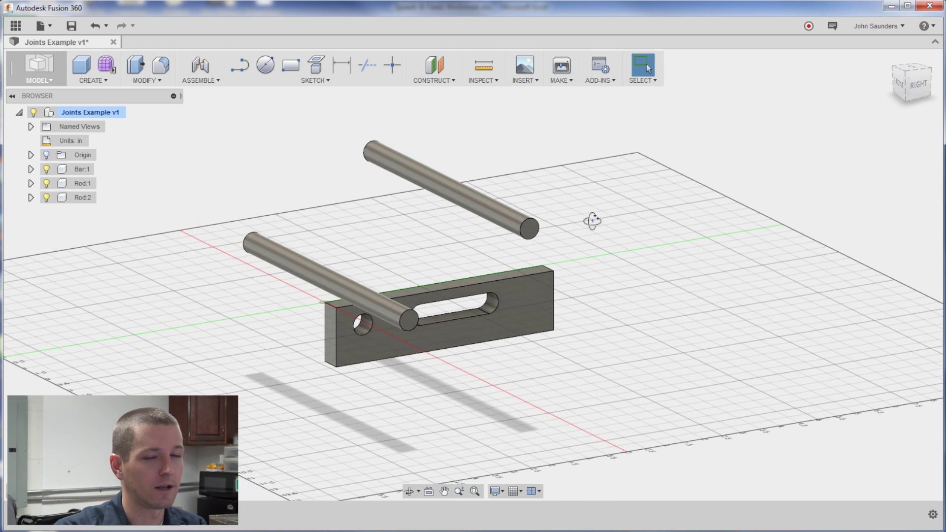
pyautogui.keyDown('shift'); pyautogui.moveTo(484, 234); pyautogui.dragTo(450, 252, button='middle'); pyautogui.keyUp('shift')
# Launch the Joint command from the Assemble menu, with Rigid motion
pyautogui.scroll(1, 430, 260)
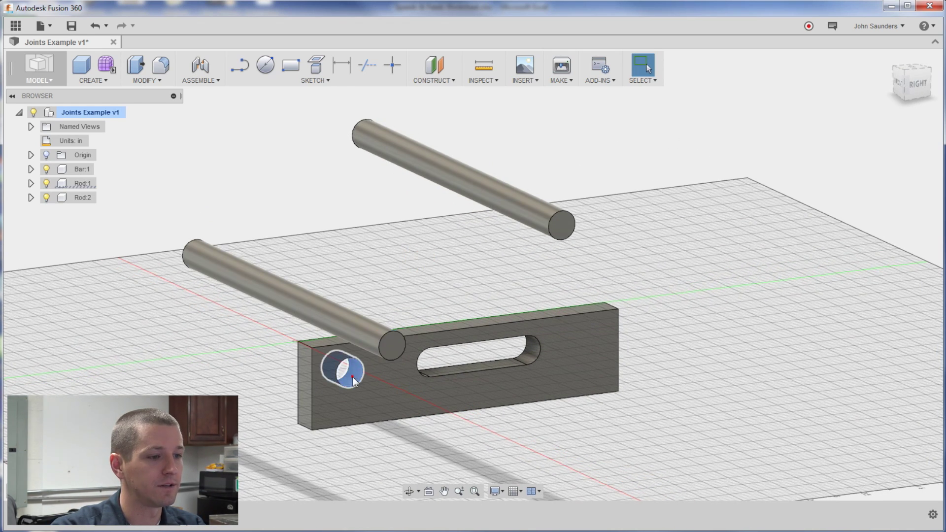
pyautogui.click(206, 81)
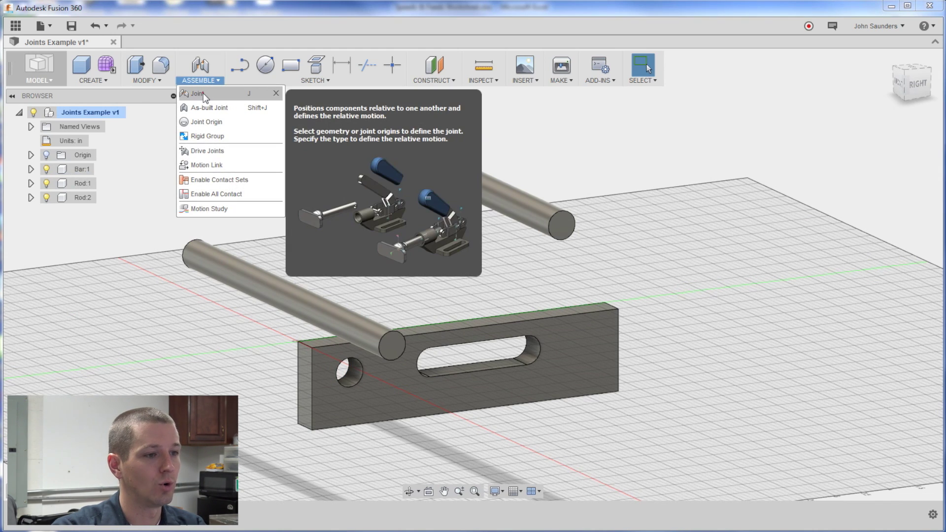
pyautogui.click(198, 93)
pyautogui.scroll(1, 313, 190)
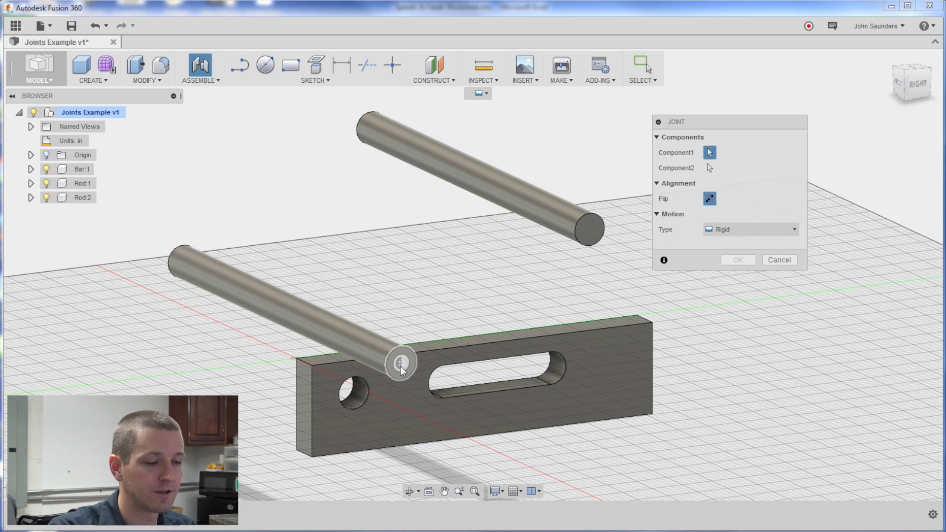
# Rigidly join the lower rod's end centre into the bar's round hole
pyautogui.click(401, 365)
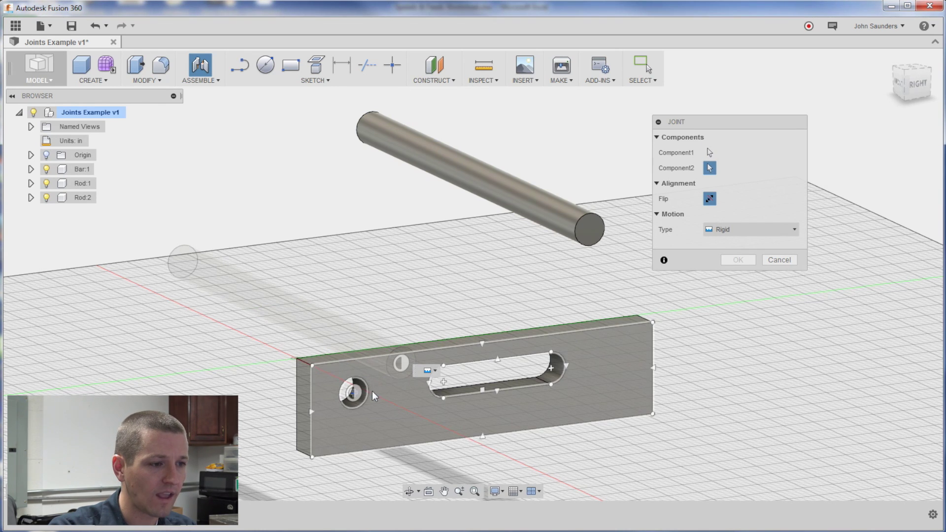
pyautogui.scroll(5, 353, 395)
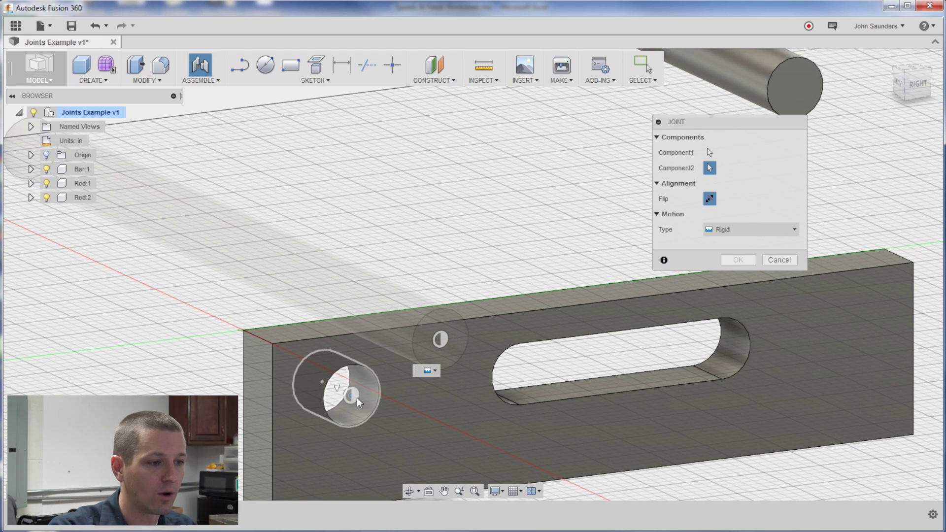
pyautogui.click(352, 396)
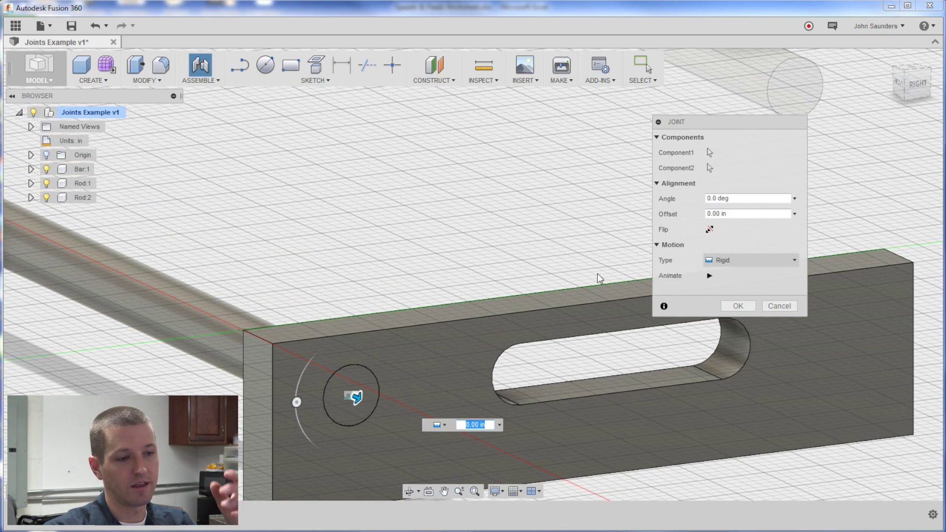
pyautogui.click(738, 305)
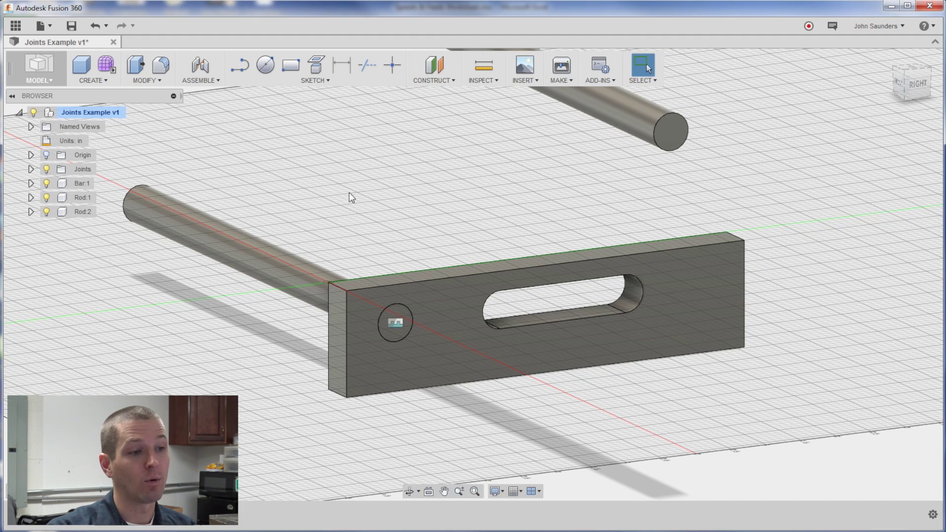
# Ground Bar:1 and drag the upper rod down over the bar's slot
pyautogui.rightClick(73, 183)
pyautogui.click(88, 200)
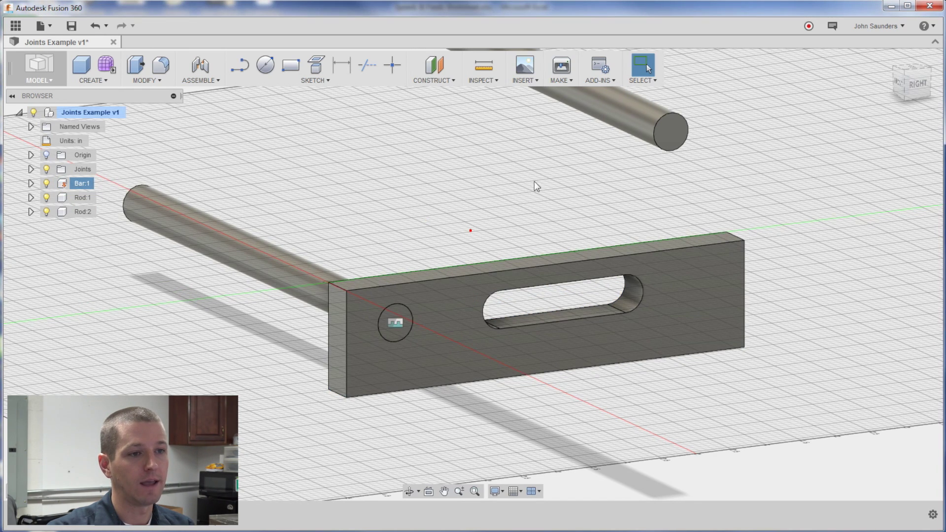
pyautogui.moveTo(648, 124); pyautogui.dragTo(557, 279)
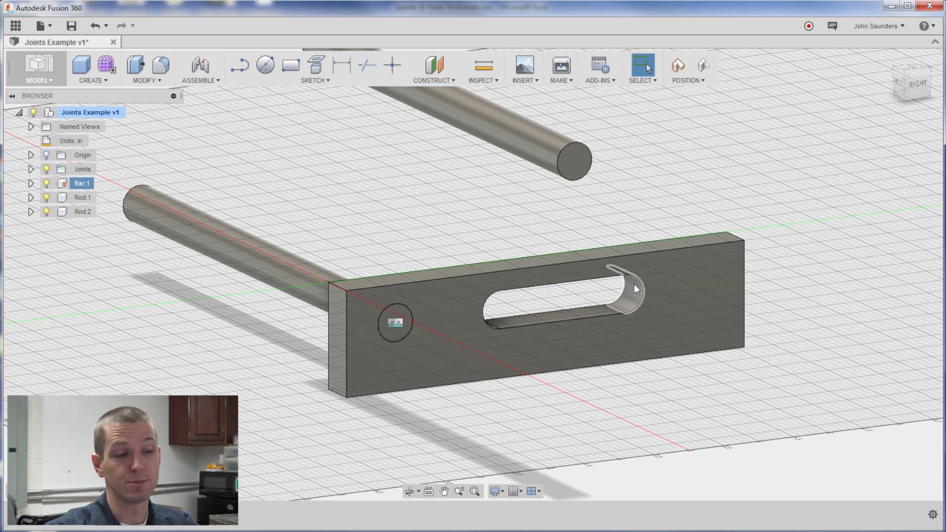
# Start a new joint, keeping previous positions, with the Pin-slot type
pyautogui.click(200, 81)
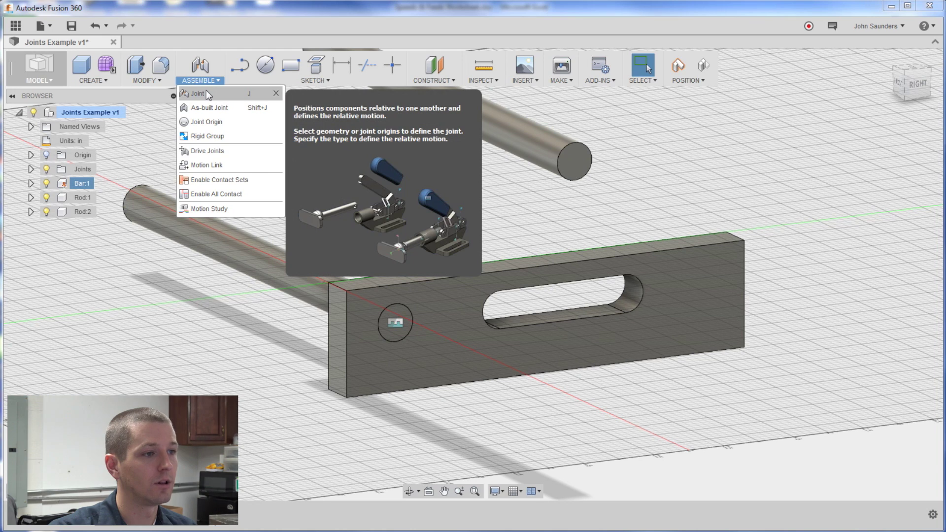
pyautogui.click(207, 94)
pyautogui.click(552, 303)
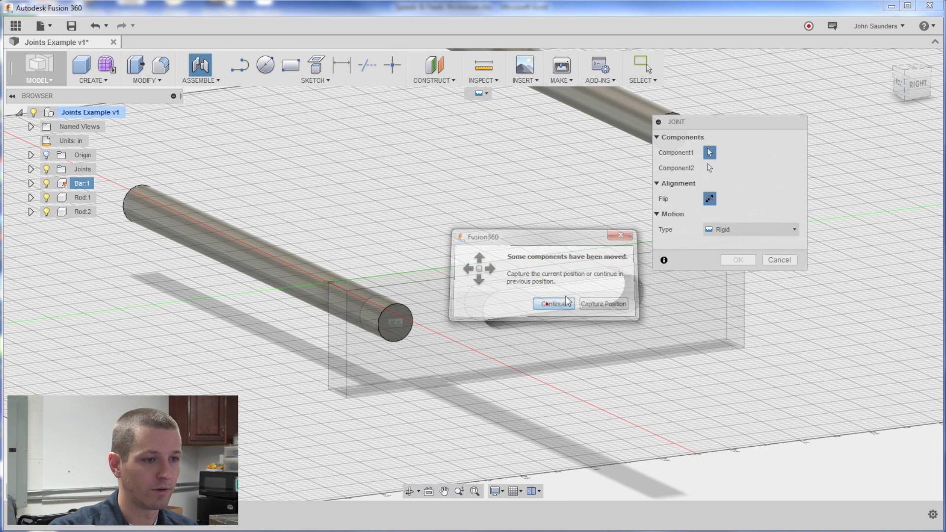
pyautogui.click(856, 206)
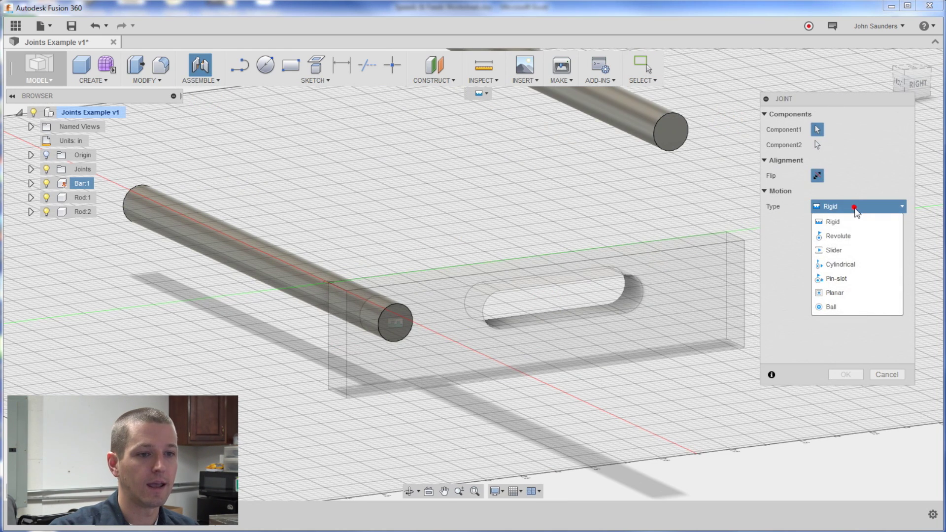
pyautogui.click(858, 278)
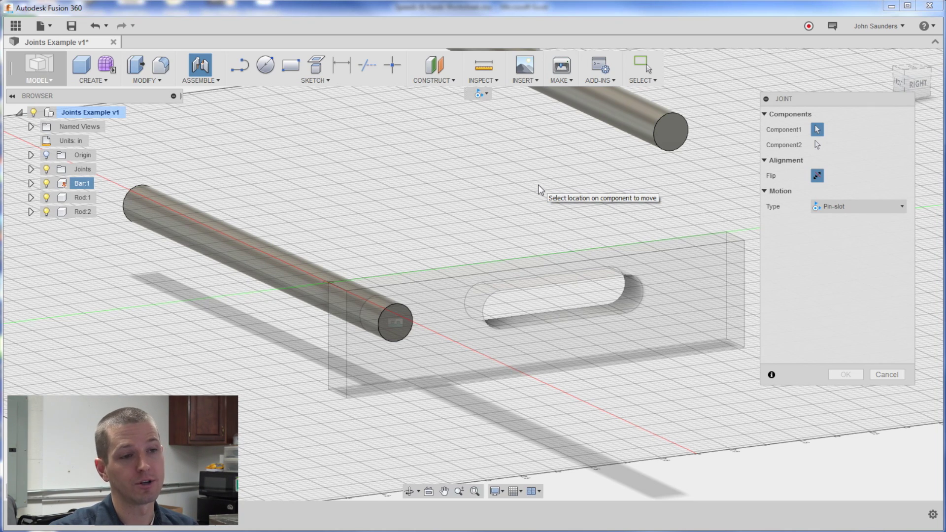
# Seat the upper rod's end at the slot's rounded end, sliding along the Y axis
pyautogui.click(671, 132)
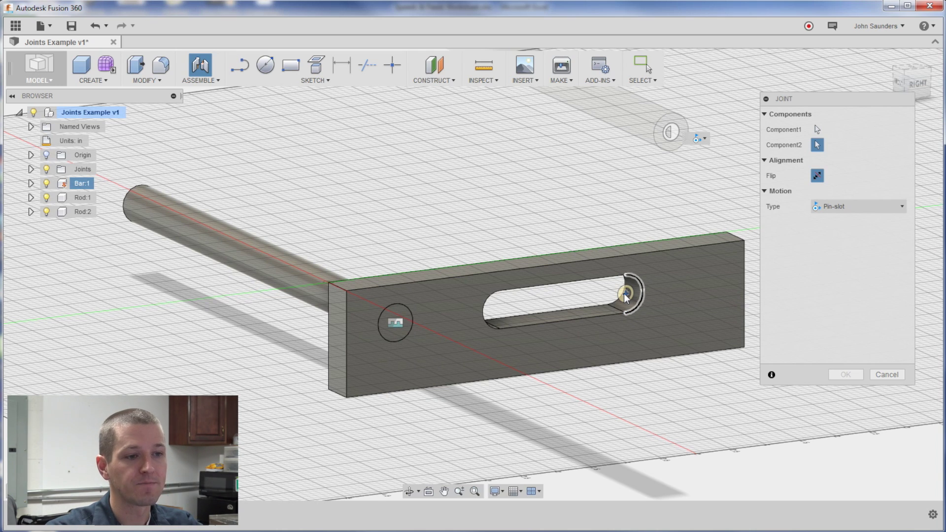
pyautogui.click(624, 295)
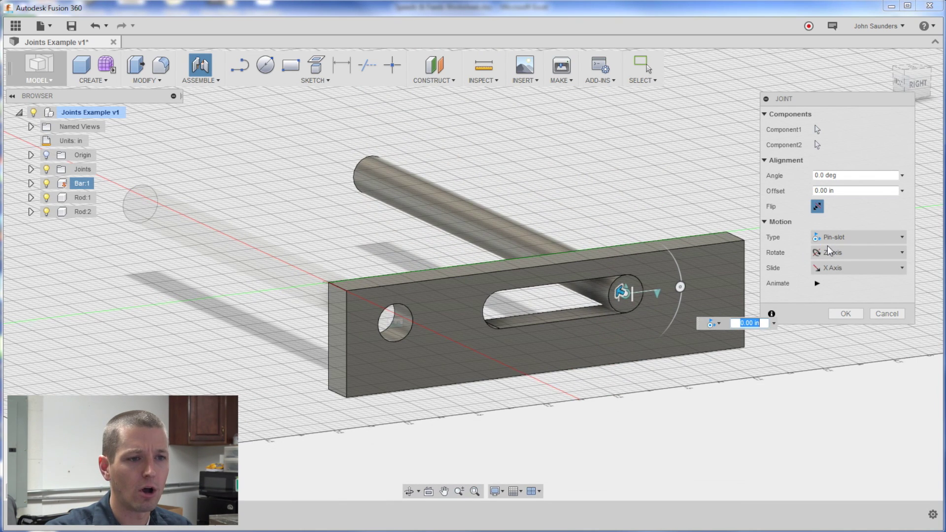
pyautogui.click(838, 268)
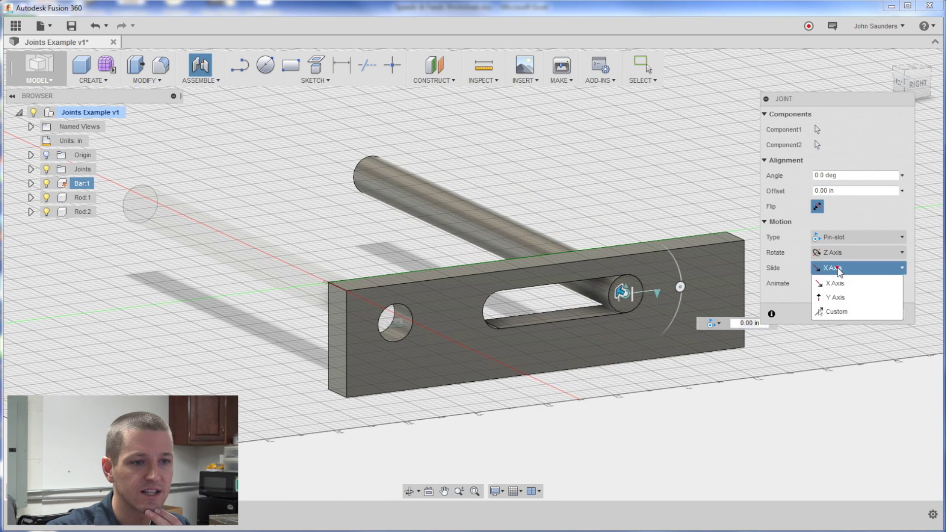
pyautogui.click(846, 287)
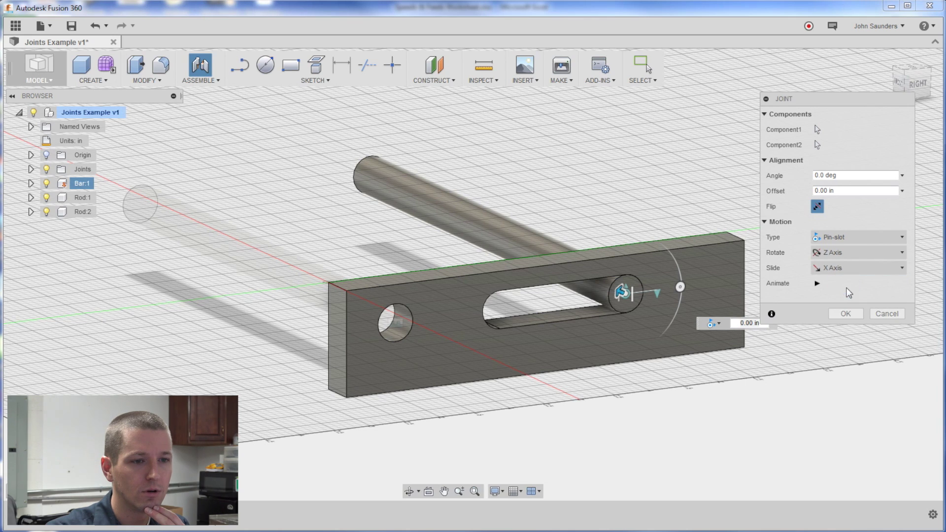
pyautogui.click(844, 269)
pyautogui.click(845, 298)
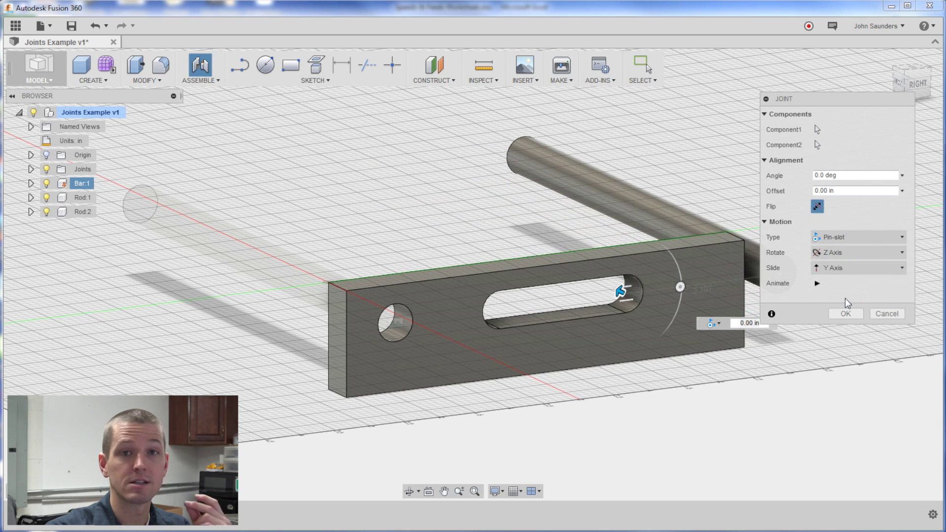
pyautogui.click(846, 314)
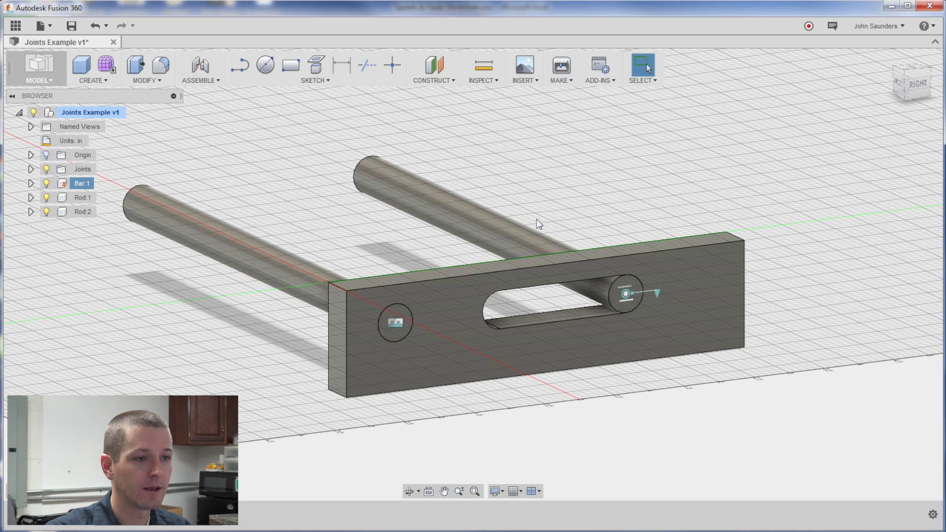
pyautogui.moveTo(538, 224)
pyautogui.mouseDown()
pyautogui.moveTo(512, 233)
pyautogui.moveTo(519, 227)
pyautogui.moveTo(398, 226)
pyautogui.moveTo(606, 219)
pyautogui.moveTo(467, 208)
pyautogui.moveTo(477, 244)
pyautogui.moveTo(449, 239)
pyautogui.mouseUp()
pyautogui.click(193, 83)
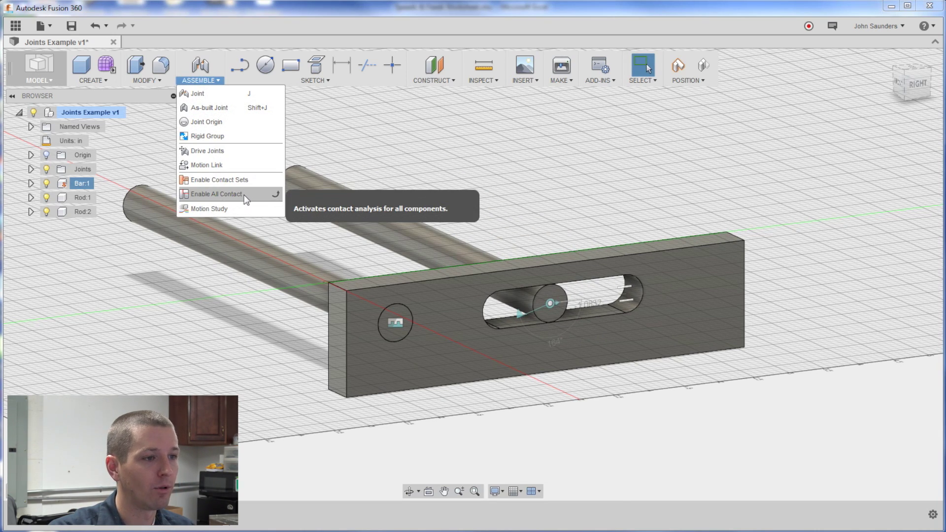
pyautogui.click(245, 198)
pyautogui.moveTo(463, 244); pyautogui.dragTo(601, 212)
pyautogui.press('Escape')
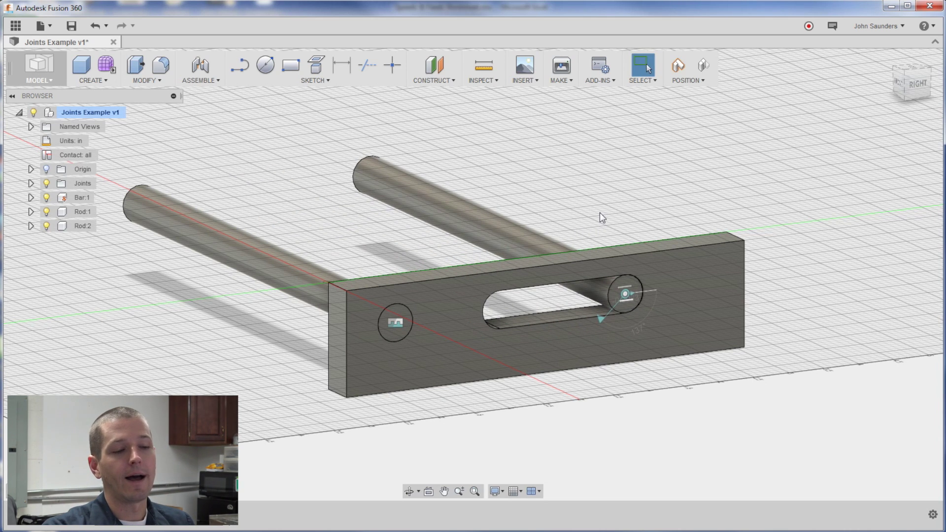
pyautogui.keyDown('shift'); pyautogui.moveTo(590, 202); pyautogui.dragTo(504, 180, button='middle'); pyautogui.keyUp('shift')
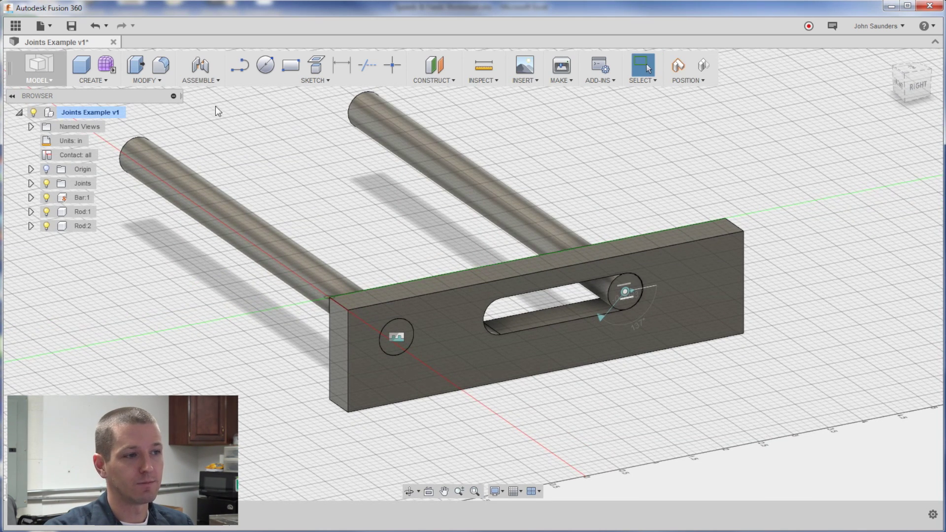
pyautogui.click(210, 85)
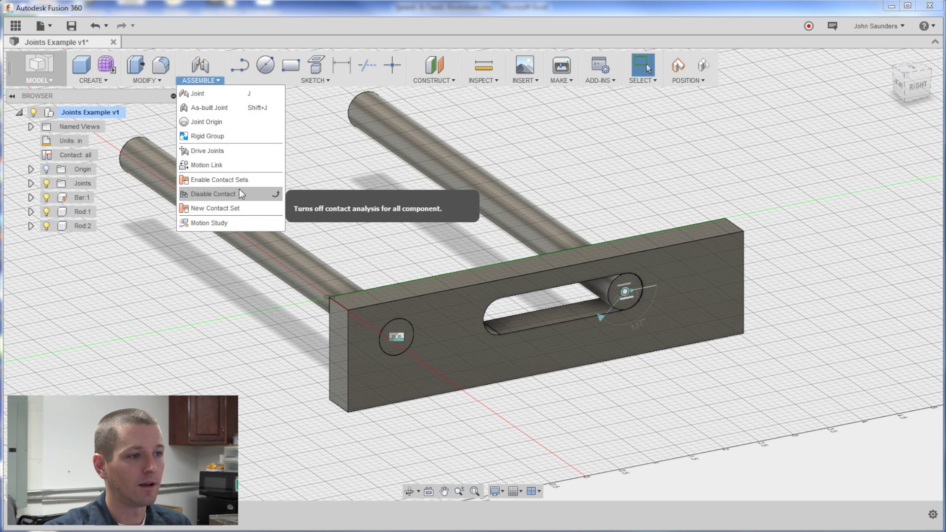
pyautogui.keyDown('shift'); pyautogui.moveTo(317, 169); pyautogui.dragTo(351, 194, button='middle'); pyautogui.keyUp('shift')
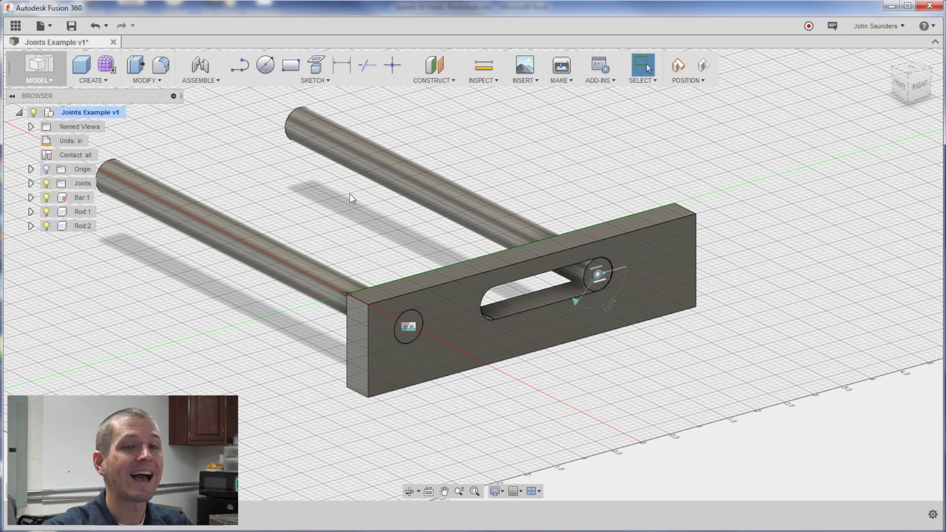
pyautogui.scroll(1, 352, 199)
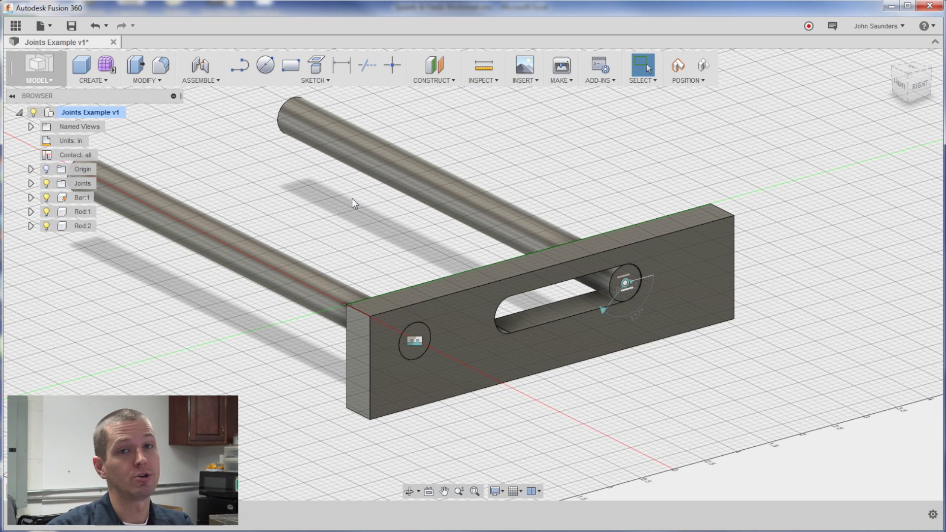
# Create a new component named Truck and activate it
pyautogui.press('F6')
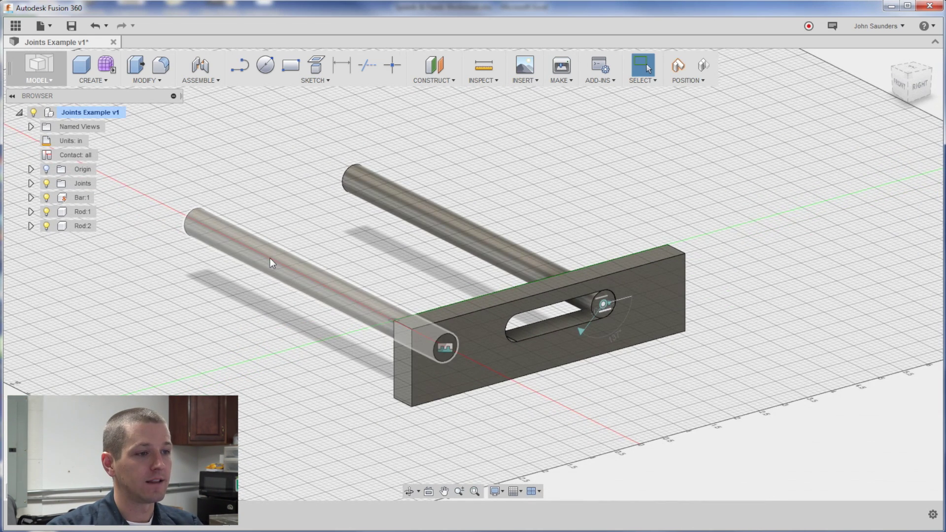
pyautogui.rightClick(103, 114)
pyautogui.click(113, 120)
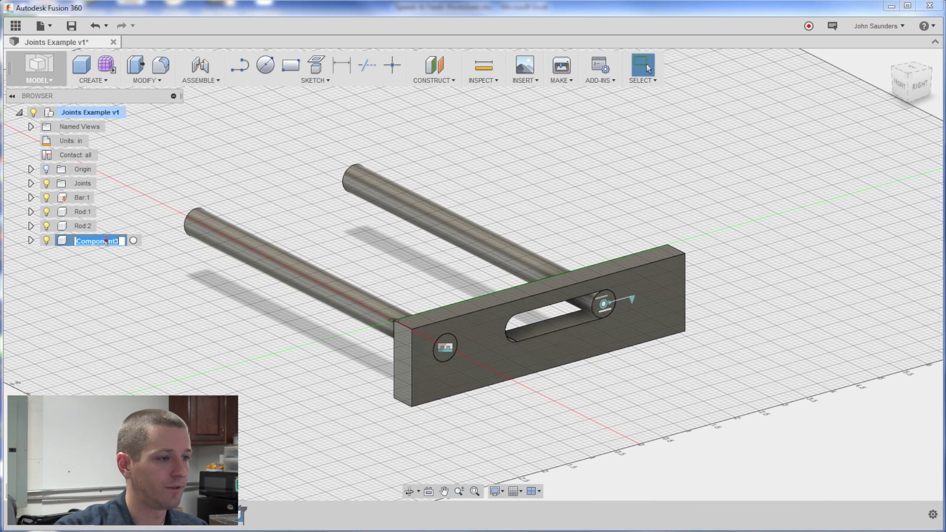
pyautogui.write('Truck')
pyautogui.press('Return')
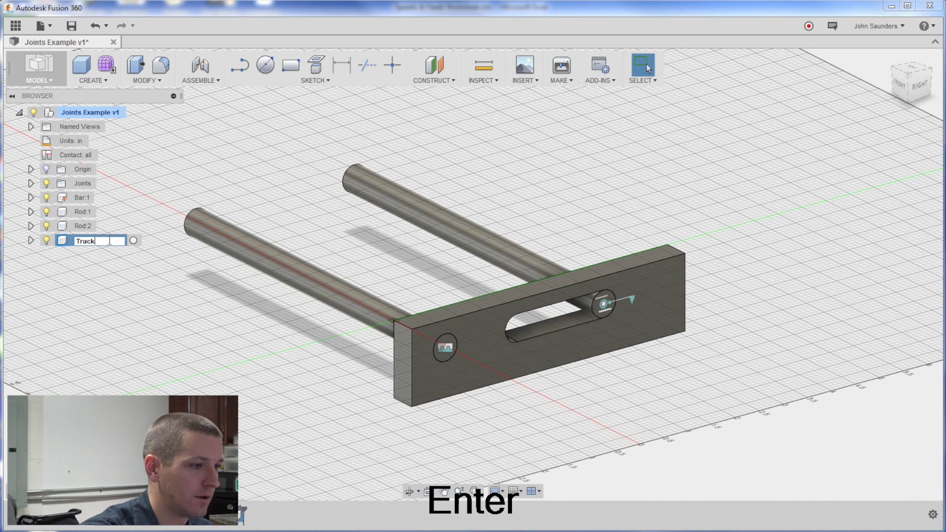
pyautogui.click(111, 240)
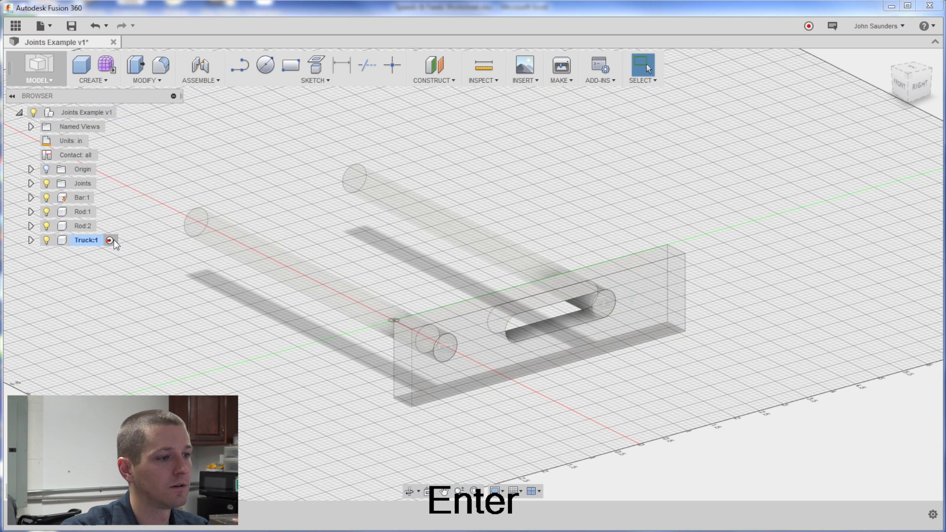
# Sketch a rectangle with a 0.5 in circle inside it
pyautogui.press('r')
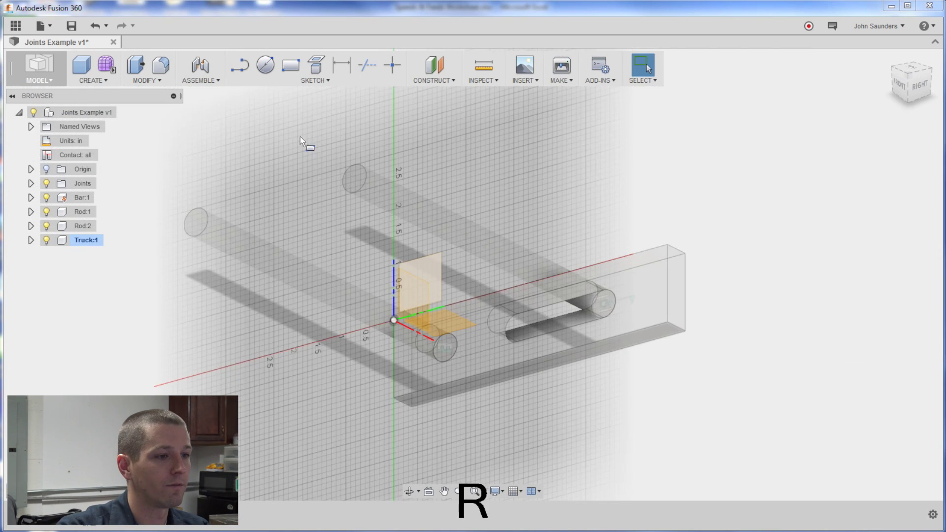
pyautogui.click(435, 276)
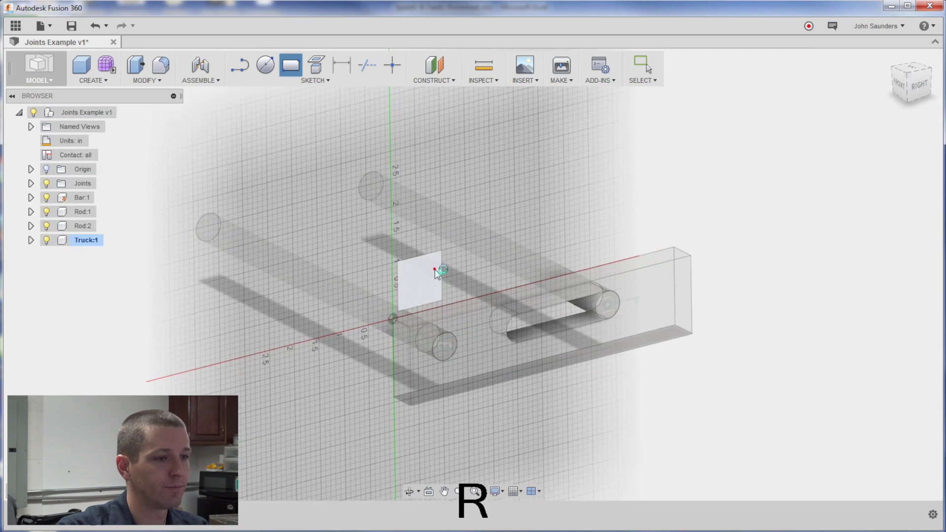
pyautogui.click(241, 157)
pyautogui.click(369, 227)
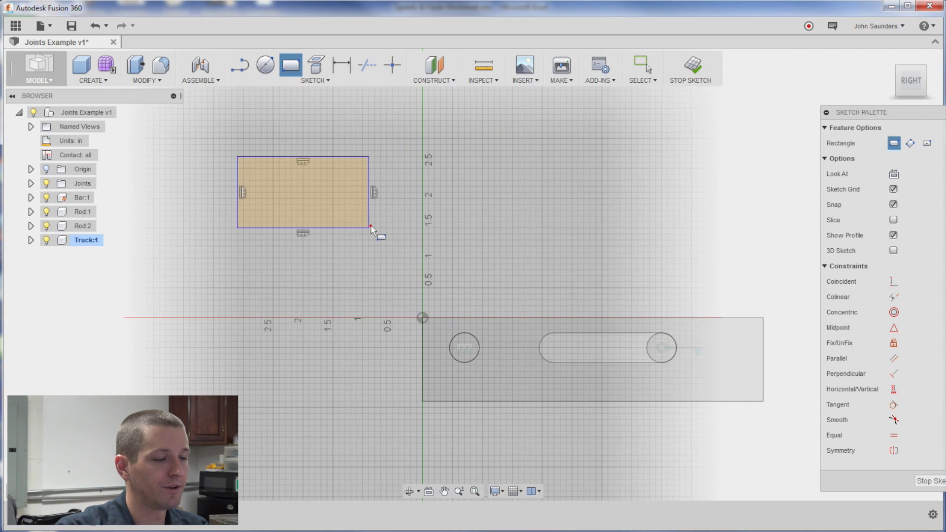
pyautogui.press('c')
pyautogui.click(267, 180)
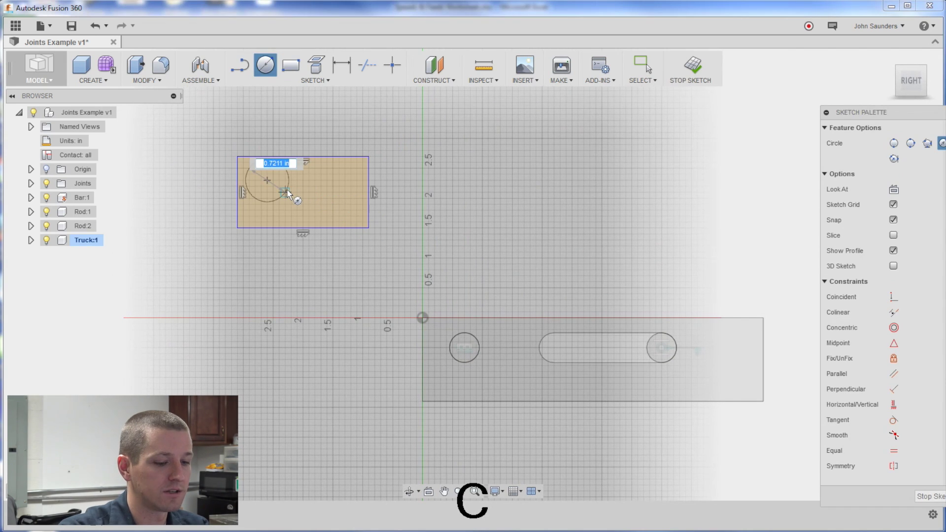
pyautogui.write('.5')
pyautogui.press('Return')
# Extrude the rectangle profile -0.75 in into a holed block
pyautogui.press('q')
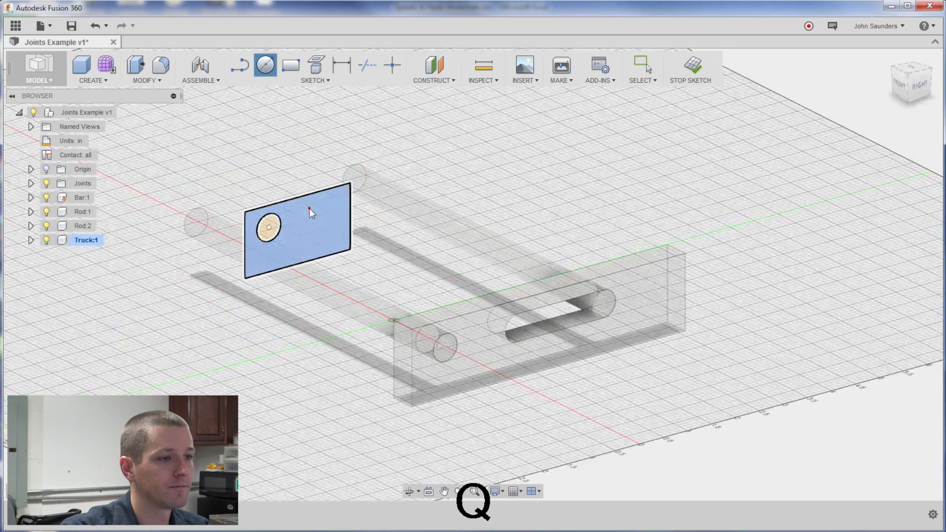
pyautogui.click(309, 208)
pyautogui.write('1')
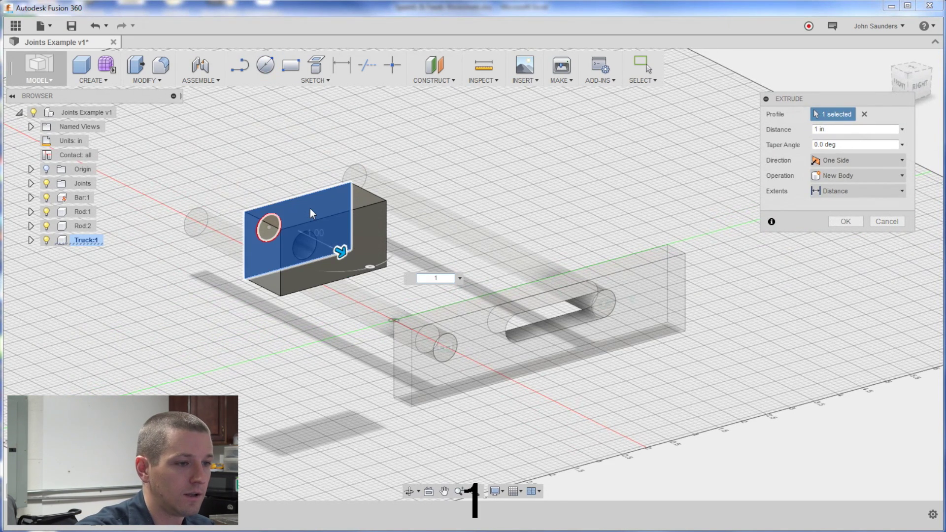
pyautogui.hotkey('shift', 'Home')
pyautogui.write('-.75')
pyautogui.press('Tab')
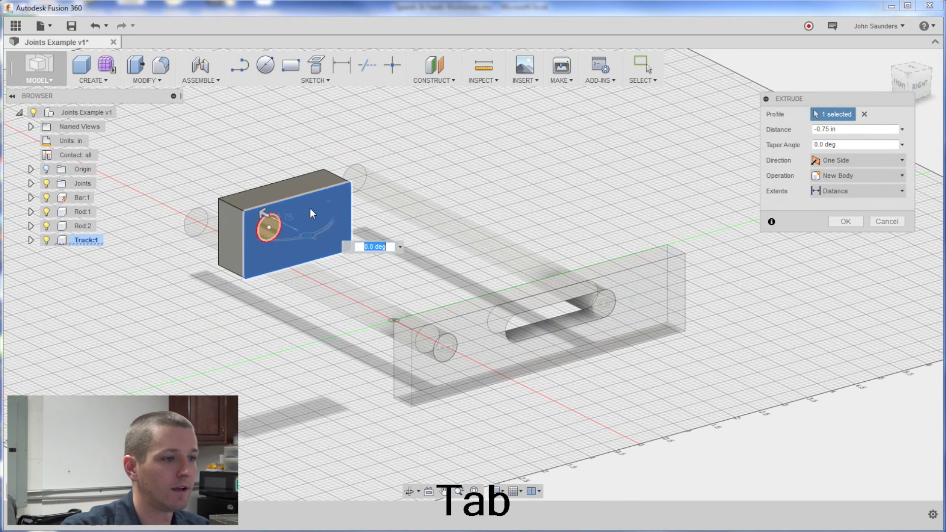
pyautogui.click(840, 221)
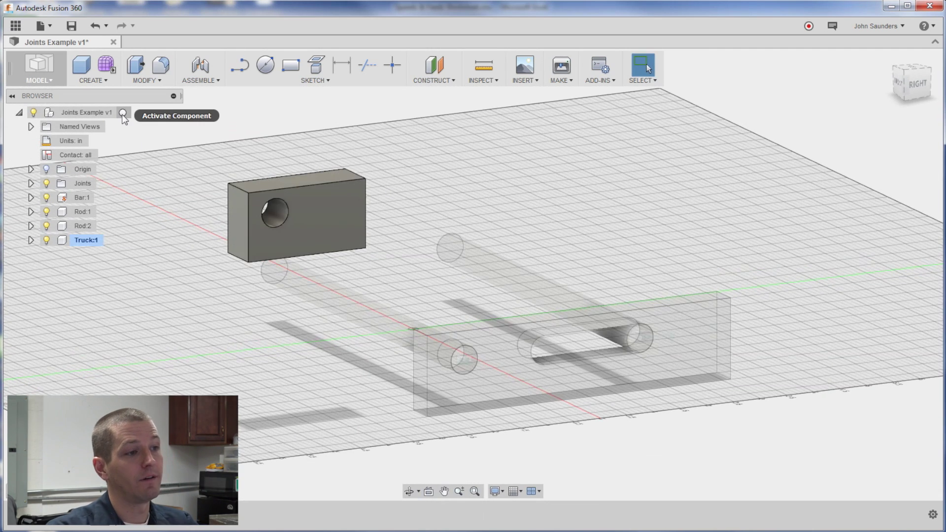
# Copy Truck:1 and paste Truck:2, moved up and back from the first block
pyautogui.click(123, 114)
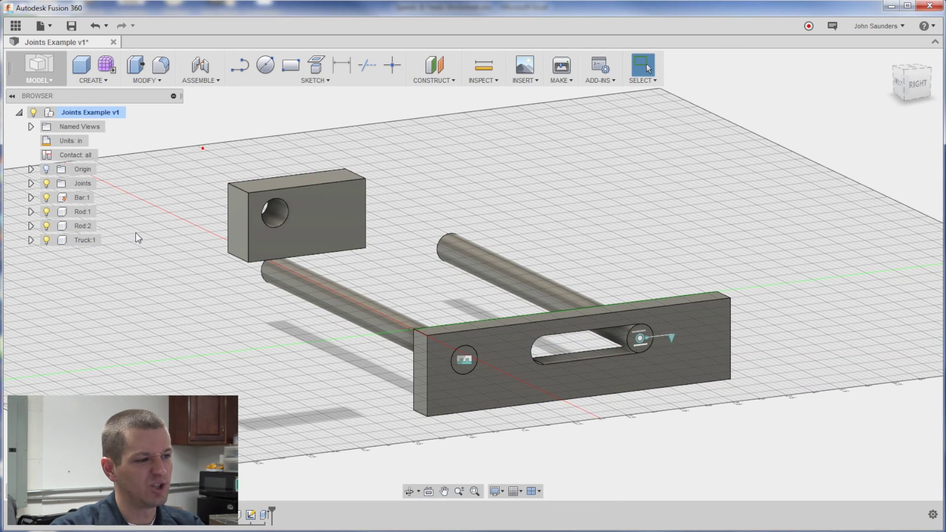
pyautogui.click(333, 217)
pyautogui.hotkey('ctrl', 'c')
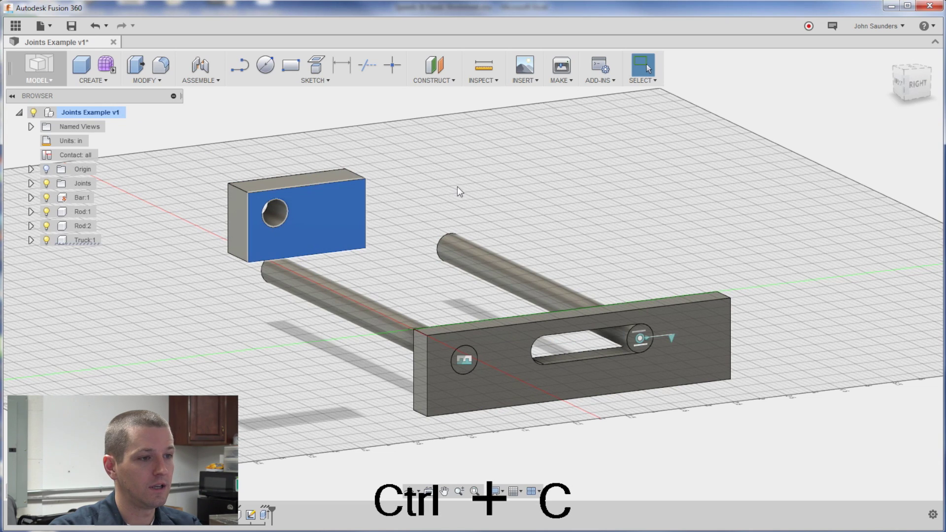
pyautogui.click(464, 180)
pyautogui.hotkey('ctrl', 'v')
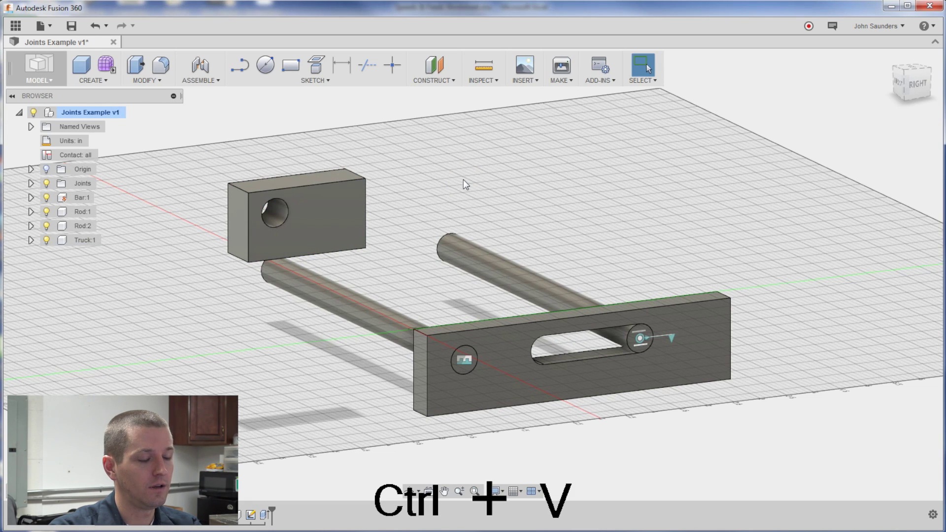
pyautogui.rightClick(79, 240)
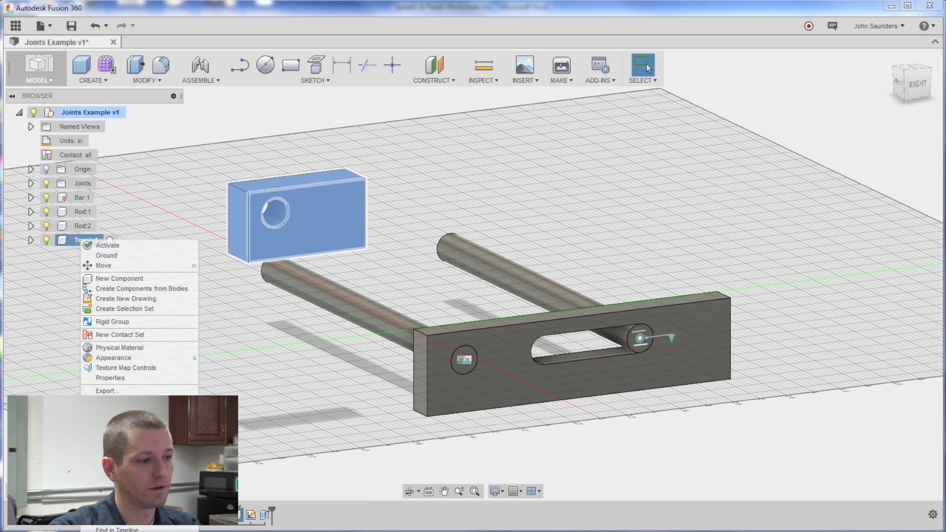
pyautogui.click(148, 419)
pyautogui.hotkey('ctrl', 'v')
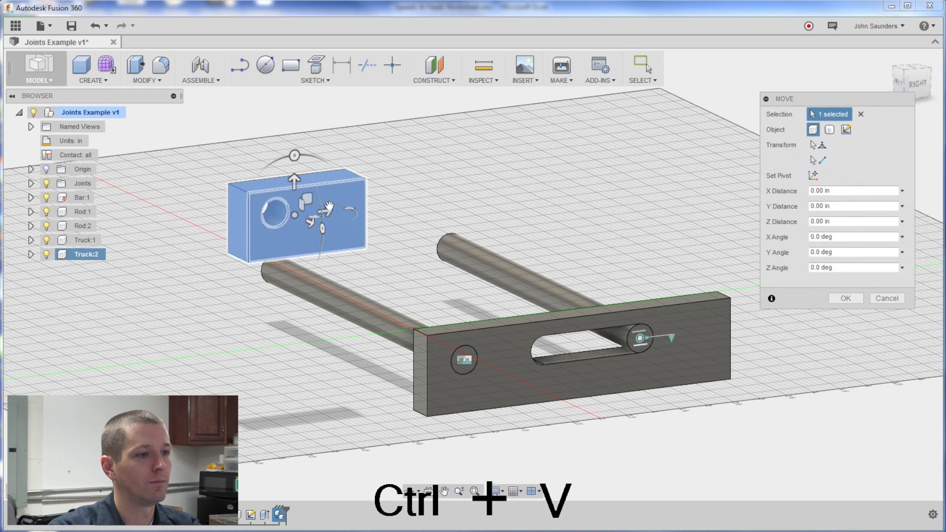
pyautogui.moveTo(308, 198); pyautogui.dragTo(484, 132)
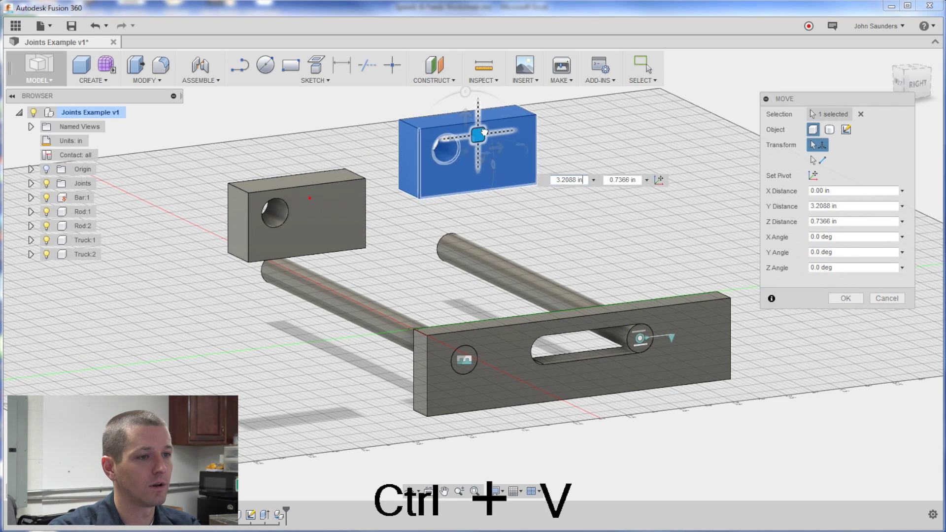
pyautogui.click(846, 298)
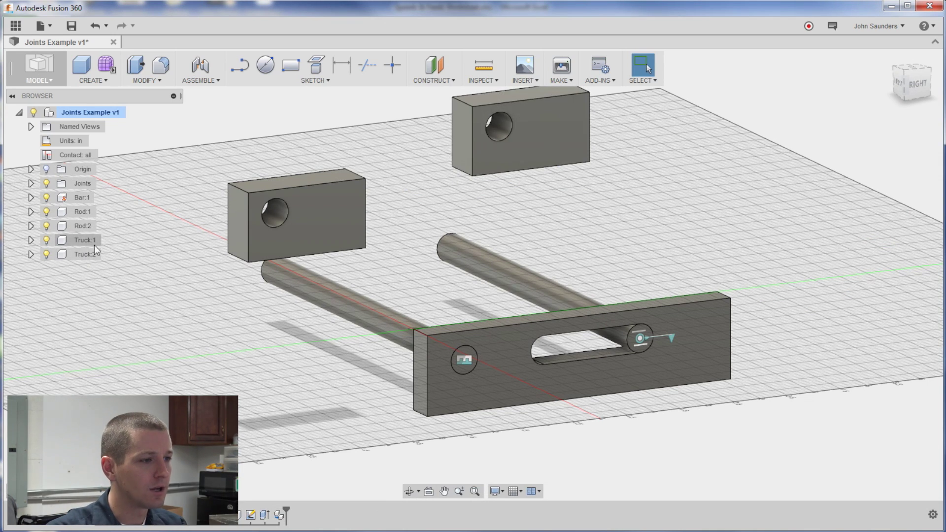
# Change the truck block's extrusion depth to -0.875 in
pyautogui.rightClick(316, 217)
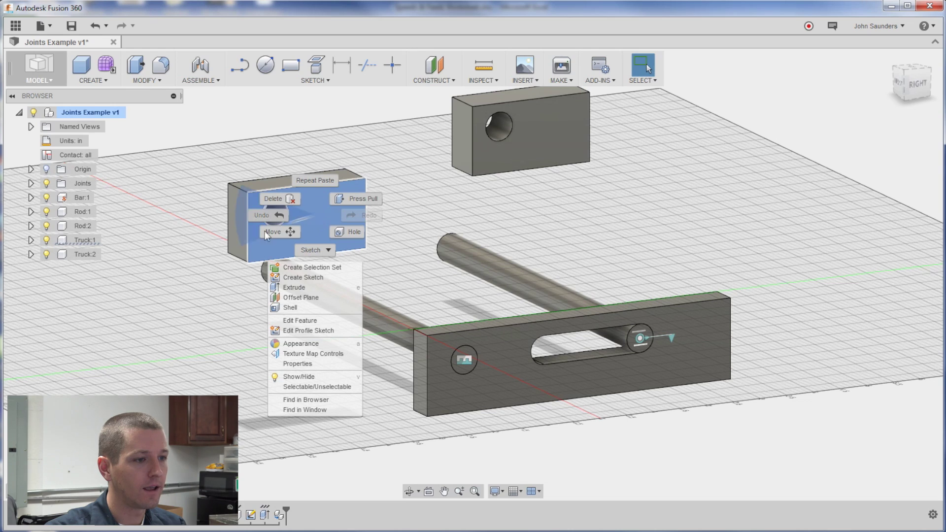
pyautogui.click(329, 320)
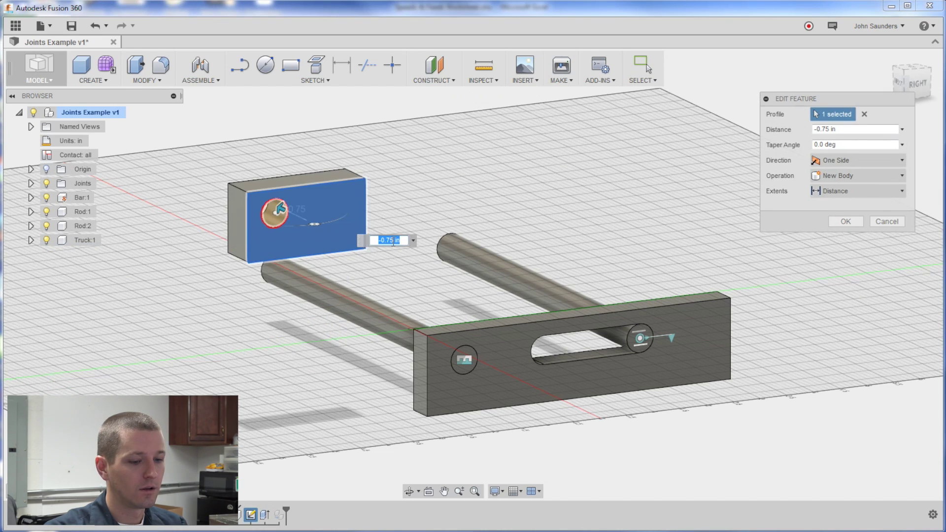
pyautogui.press('Delete')
pyautogui.write('-.875')
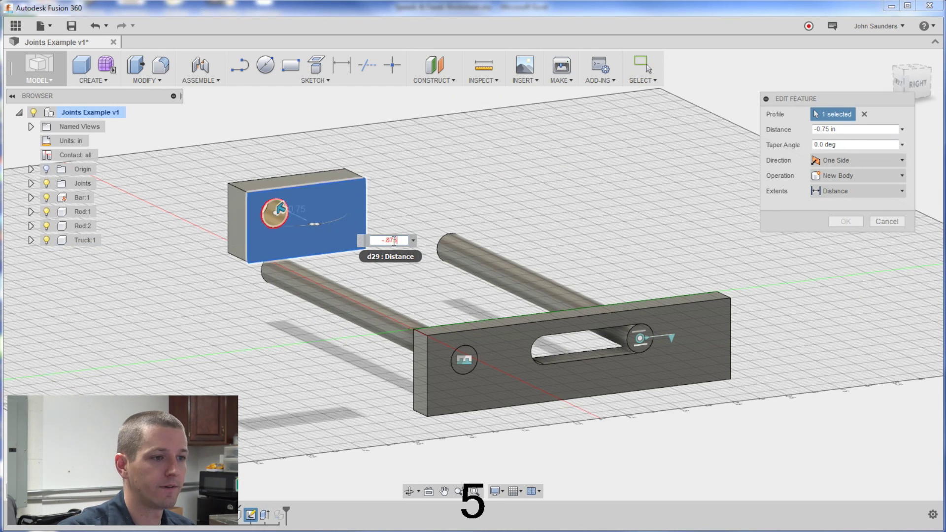
pyautogui.click(845, 222)
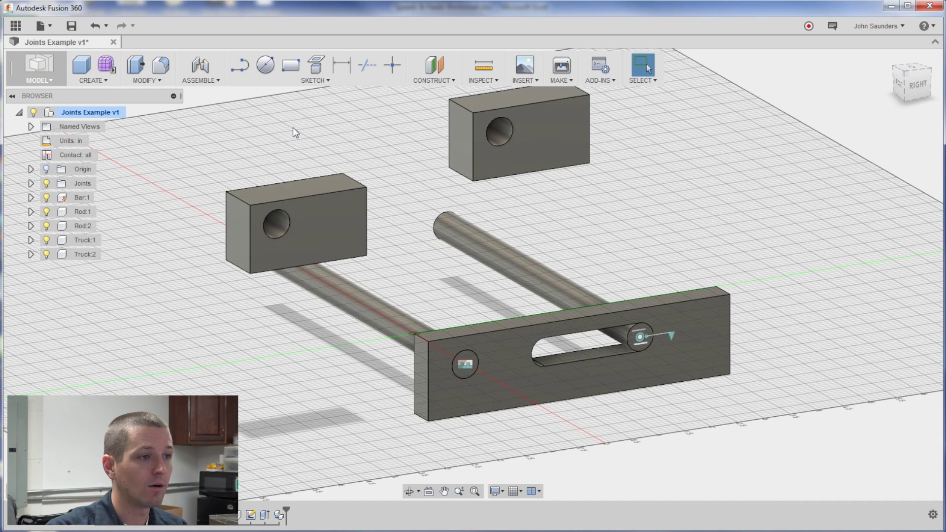
# Create a cylindrical joint from the left truck block's hole to the rod end
pyautogui.click(200, 79)
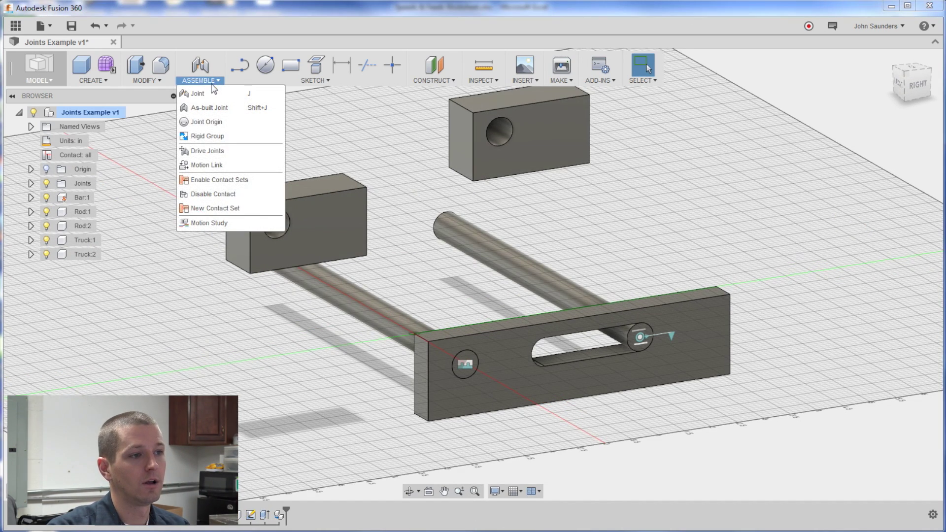
pyautogui.click(213, 93)
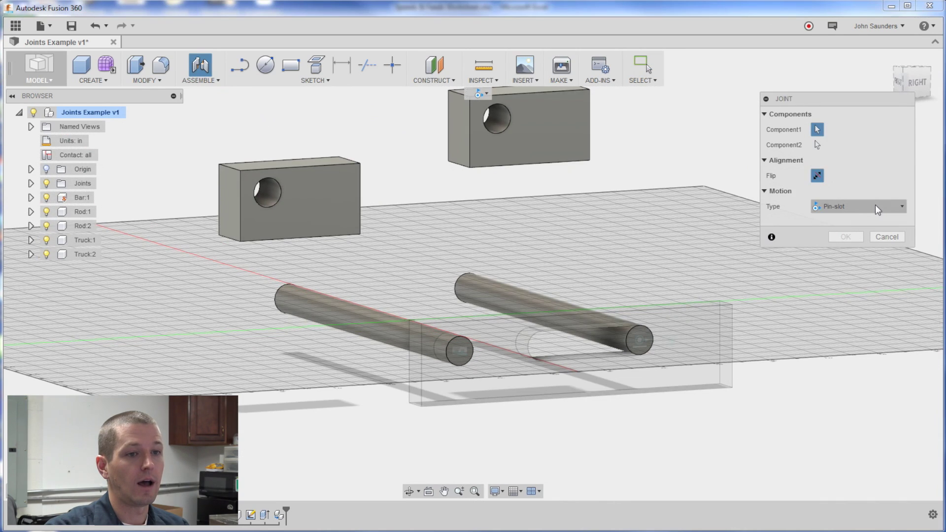
pyautogui.click(875, 206)
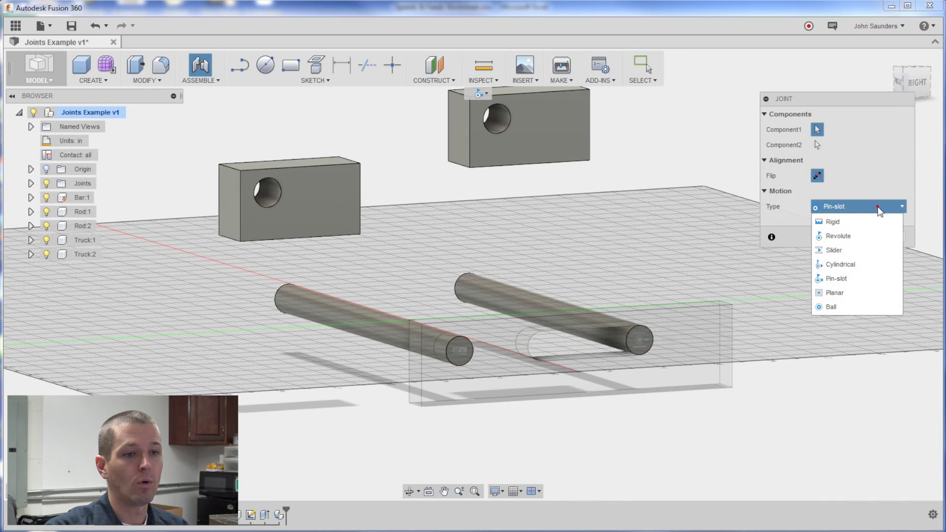
pyautogui.click(868, 265)
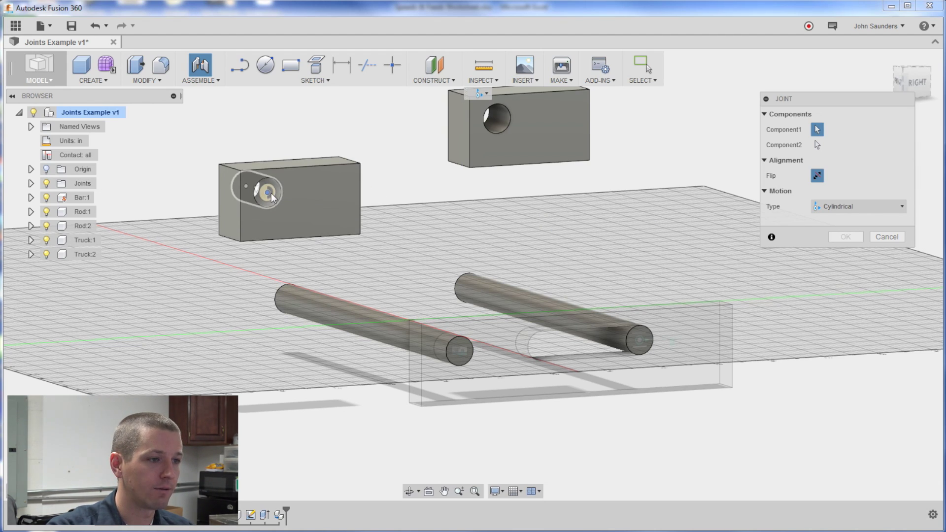
pyautogui.click(270, 193)
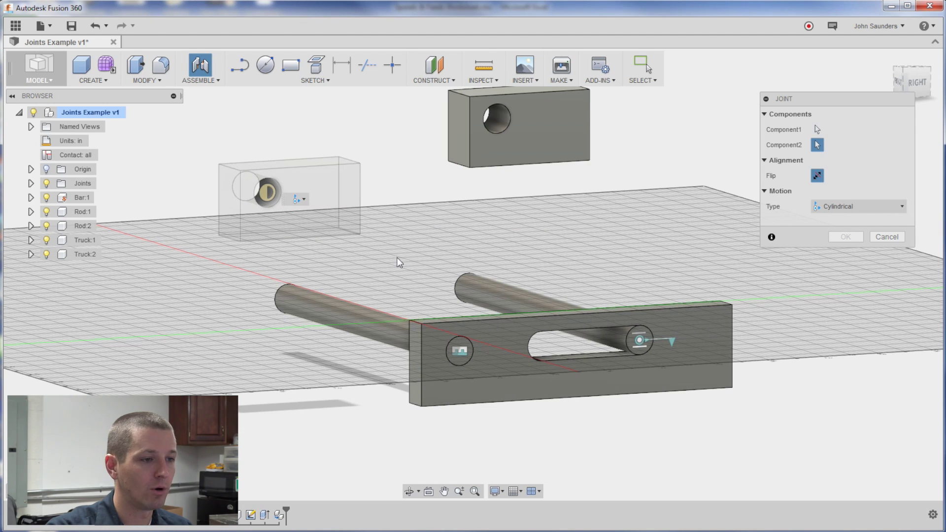
pyautogui.keyDown('shift'); pyautogui.moveTo(397, 258); pyautogui.dragTo(517, 240, button='middle'); pyautogui.keyUp('shift')
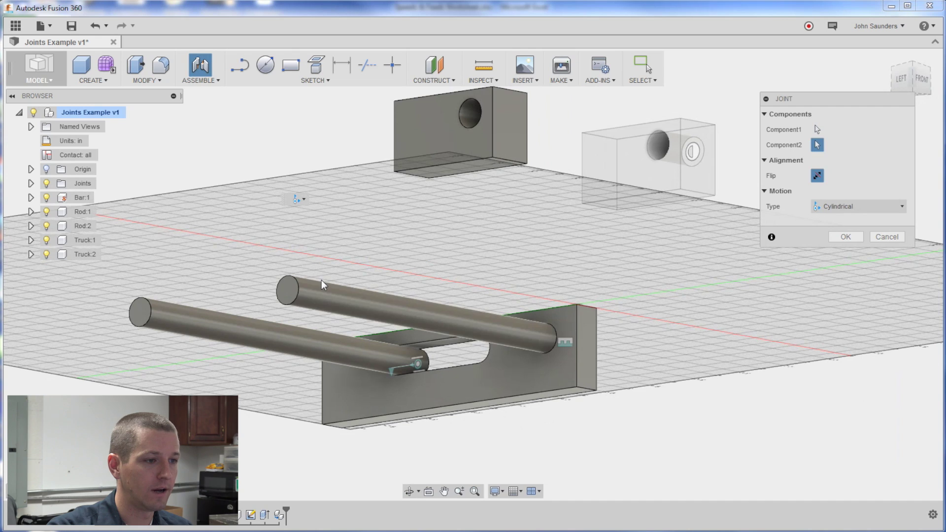
pyautogui.click(287, 290)
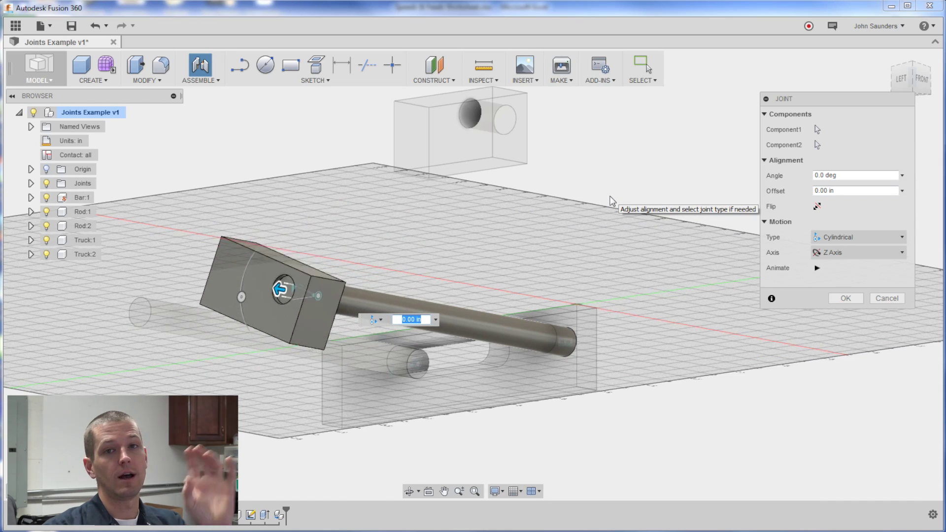
pyautogui.click(846, 299)
# Slide the truck block along the lower rod and return to an isometric view
pyautogui.keyDown('shift'); pyautogui.moveTo(641, 276); pyautogui.dragTo(218, 273, button='middle'); pyautogui.keyUp('shift')
pyautogui.moveTo(144, 312); pyautogui.dragTo(167, 311)
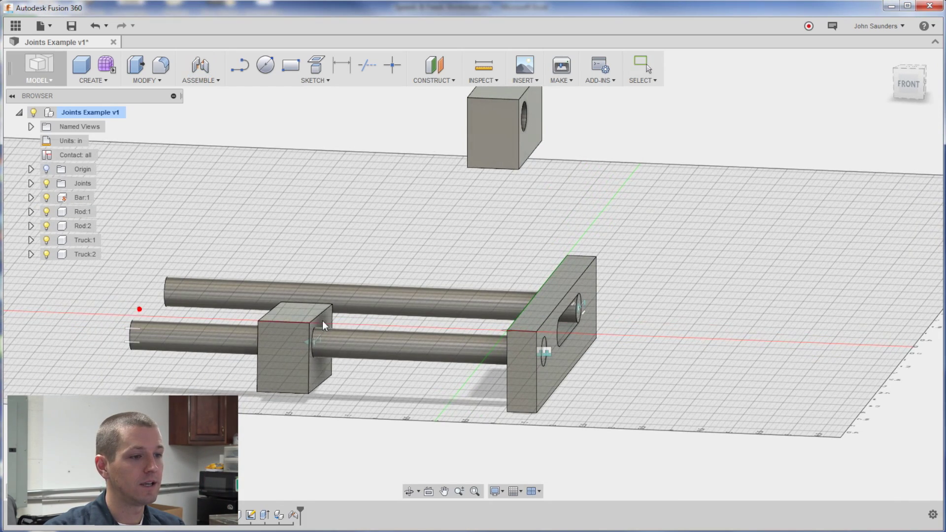
pyautogui.click(363, 326)
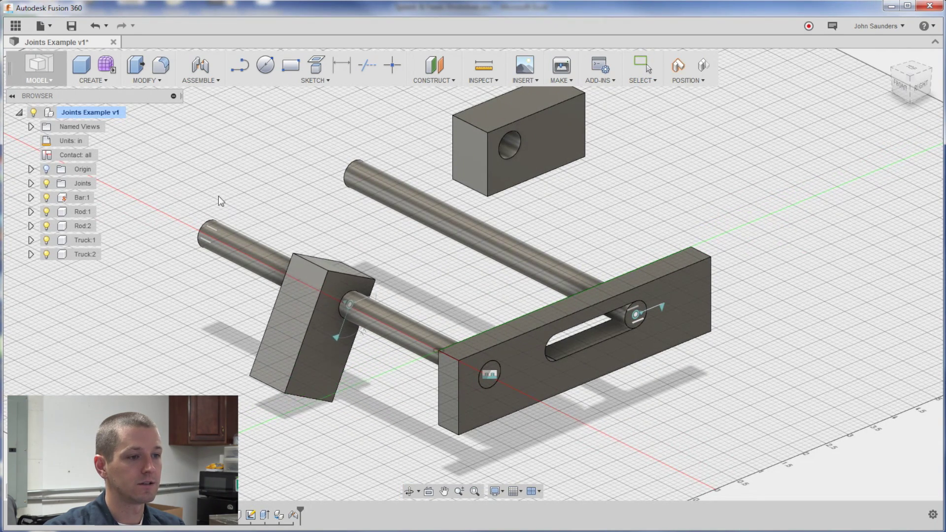
# Repeat the cylindrical joint from the second truck block's hole to the other rod end, then slide it
pyautogui.click(203, 156)
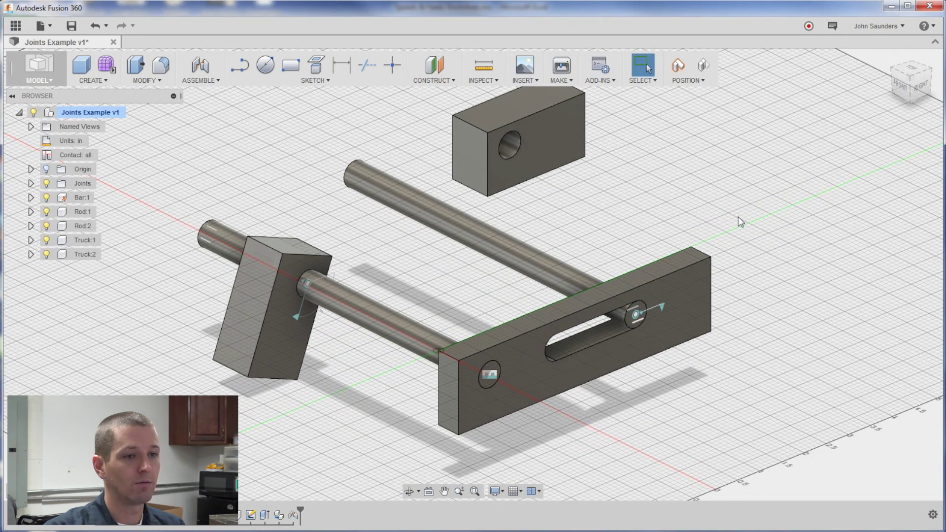
pyautogui.rightClick(720, 221)
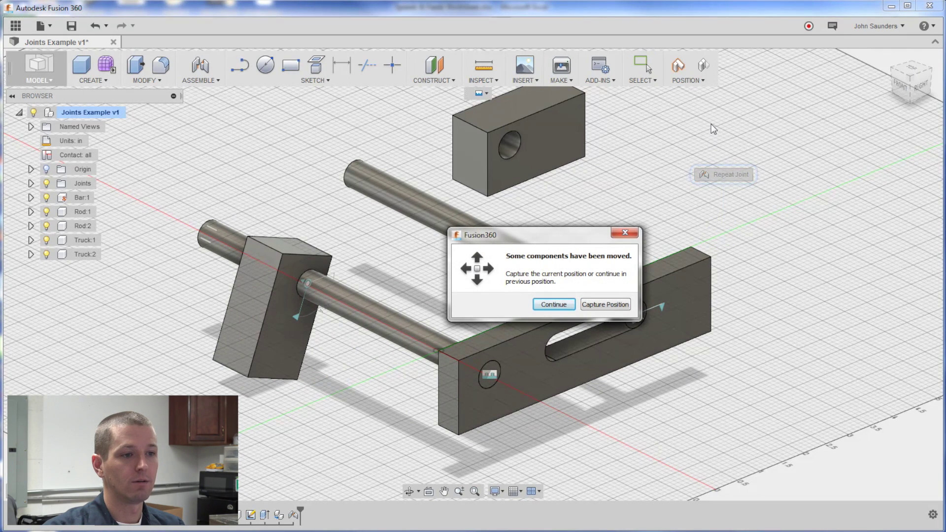
pyautogui.click(554, 304)
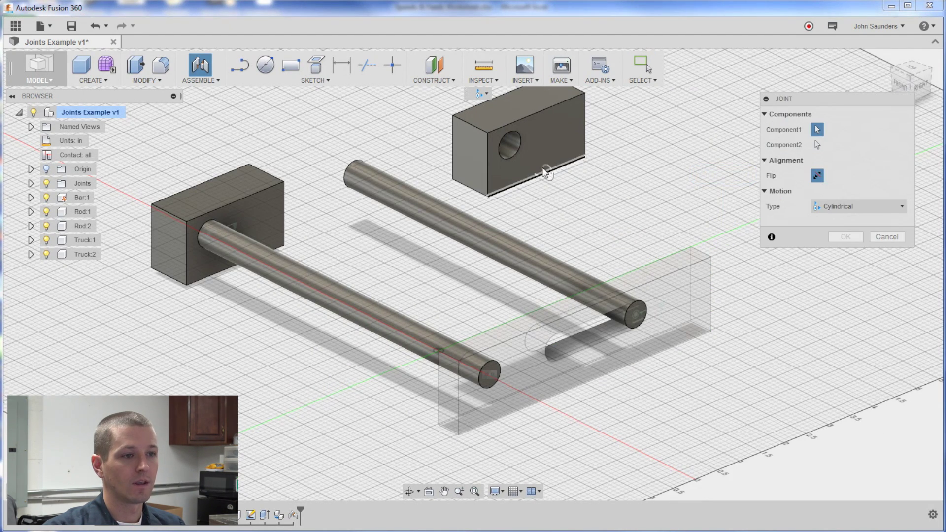
pyautogui.click(512, 146)
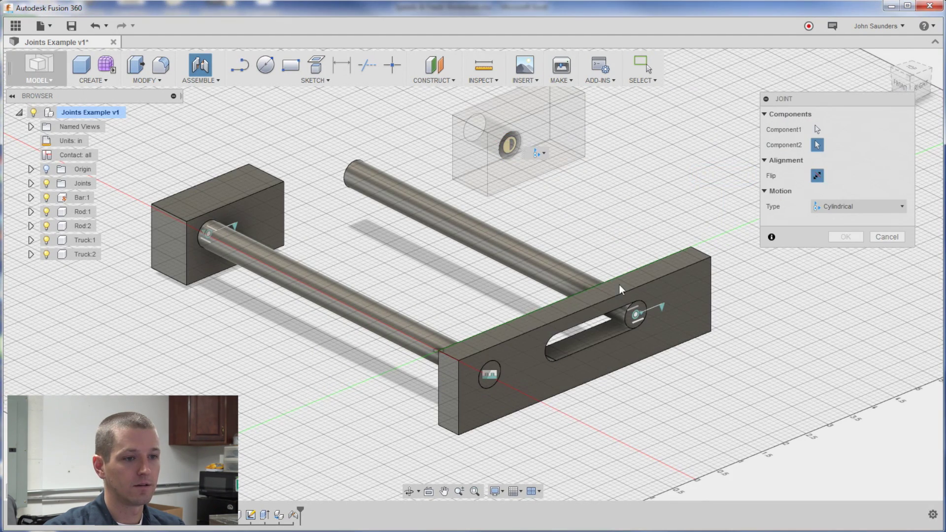
pyautogui.click(635, 317)
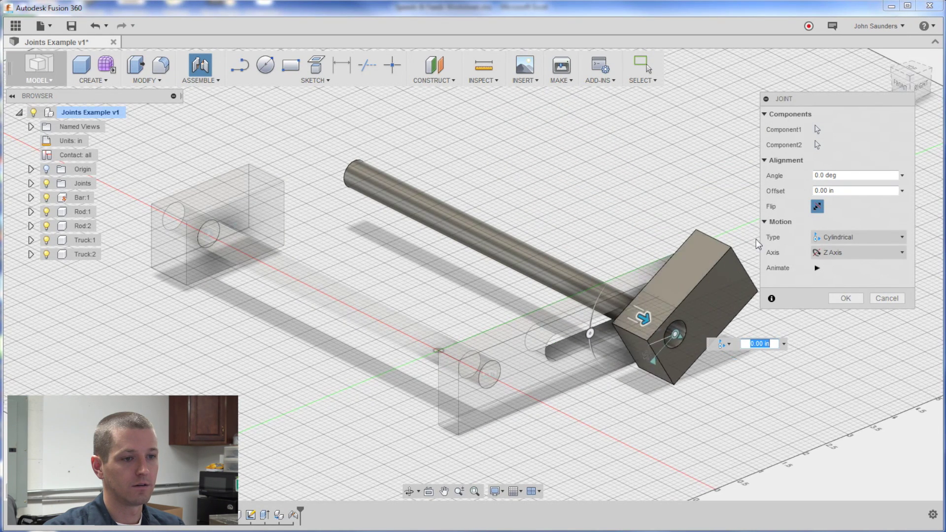
pyautogui.click(845, 298)
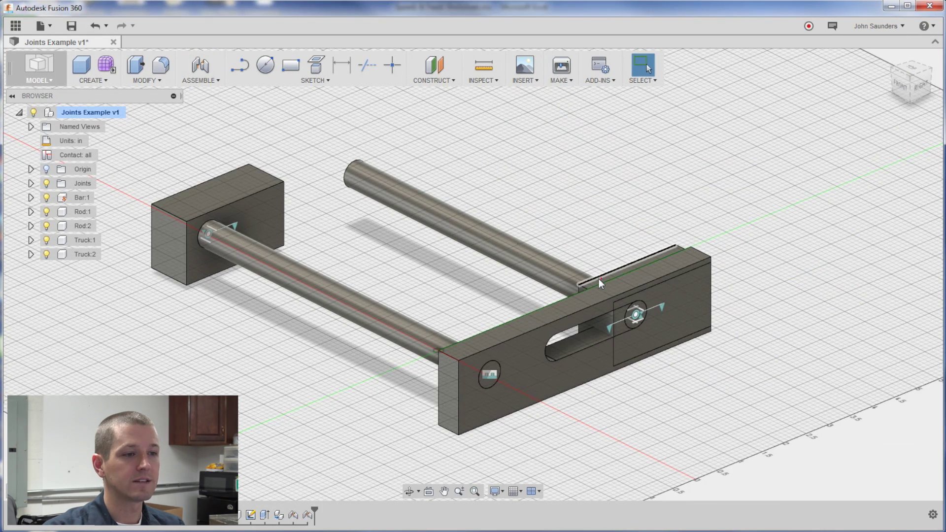
pyautogui.moveTo(599, 279); pyautogui.dragTo(457, 152)
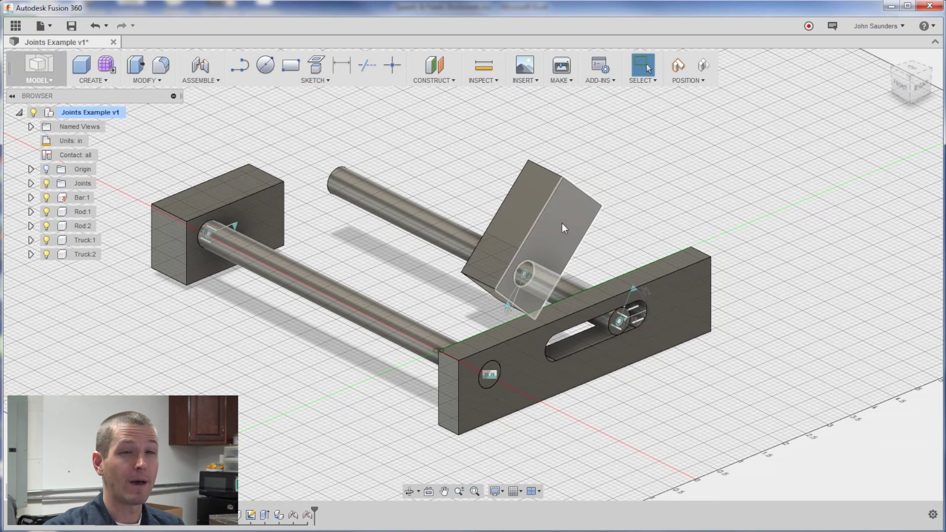
pyautogui.moveTo(562, 223); pyautogui.dragTo(504, 191)
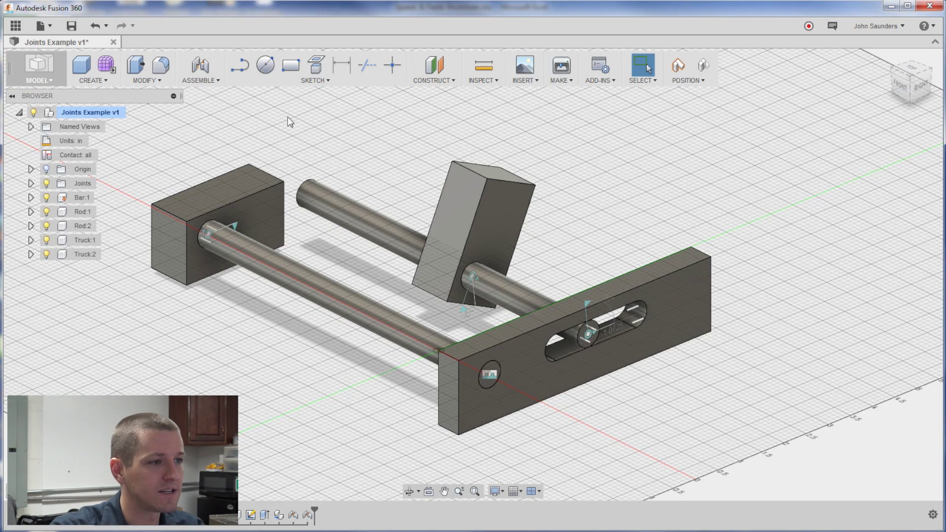
# Align the tilted truck block's face to the first block's top face
pyautogui.click(157, 79)
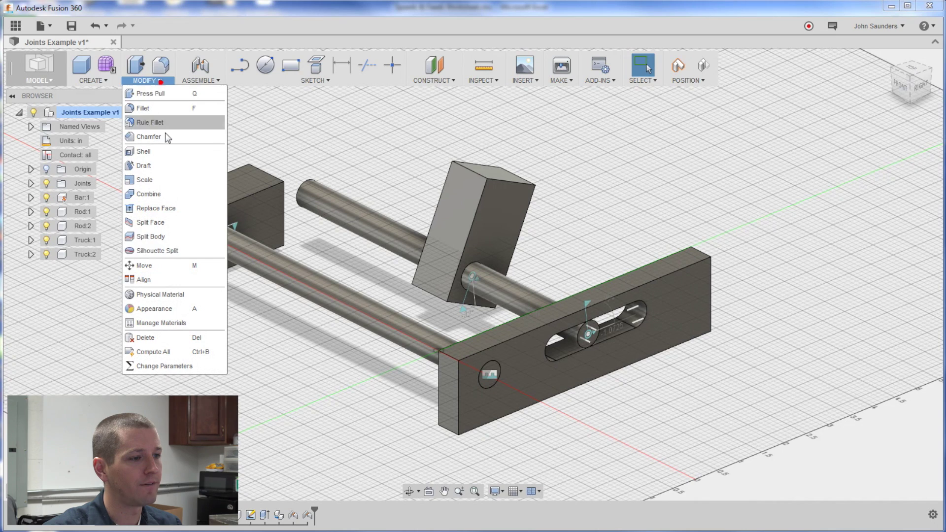
pyautogui.click(179, 279)
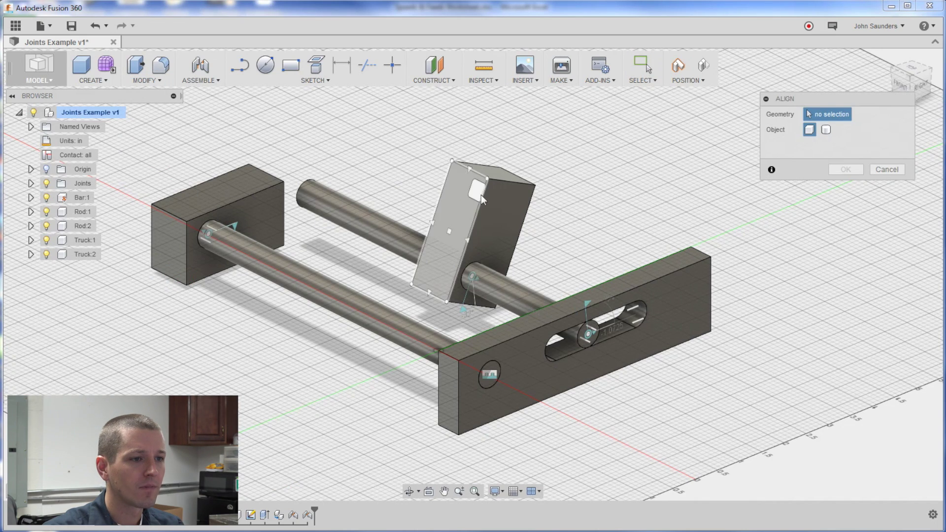
pyautogui.click(454, 232)
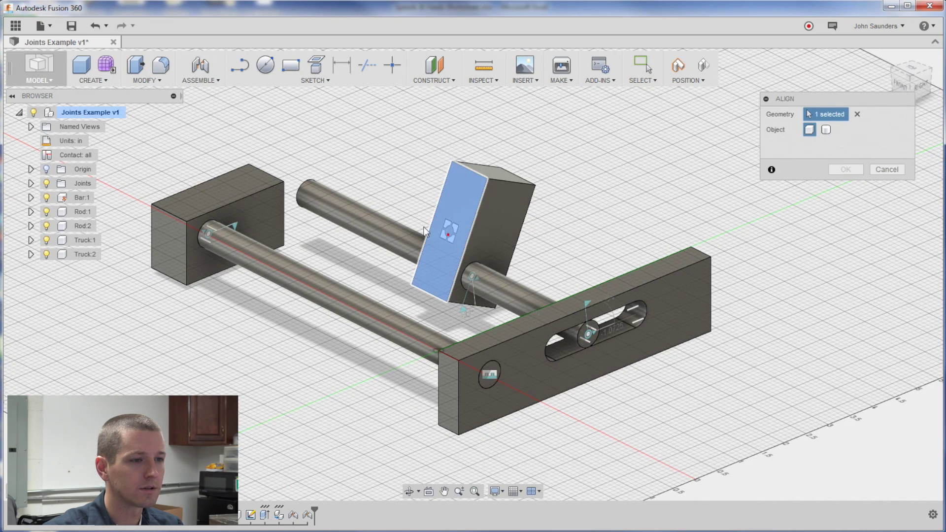
pyautogui.click(218, 197)
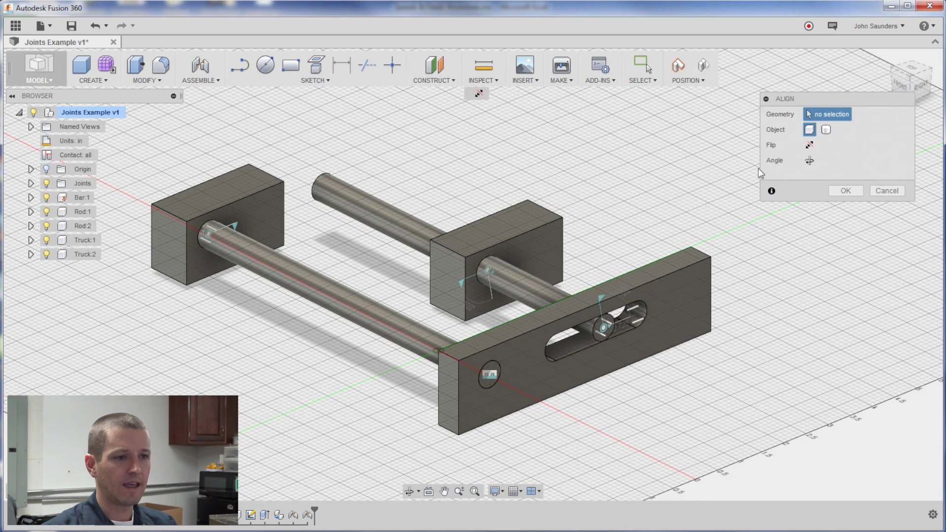
pyautogui.click(844, 190)
pyautogui.keyDown('shift'); pyautogui.moveTo(839, 193); pyautogui.dragTo(275, 131, button='middle'); pyautogui.keyUp('shift')
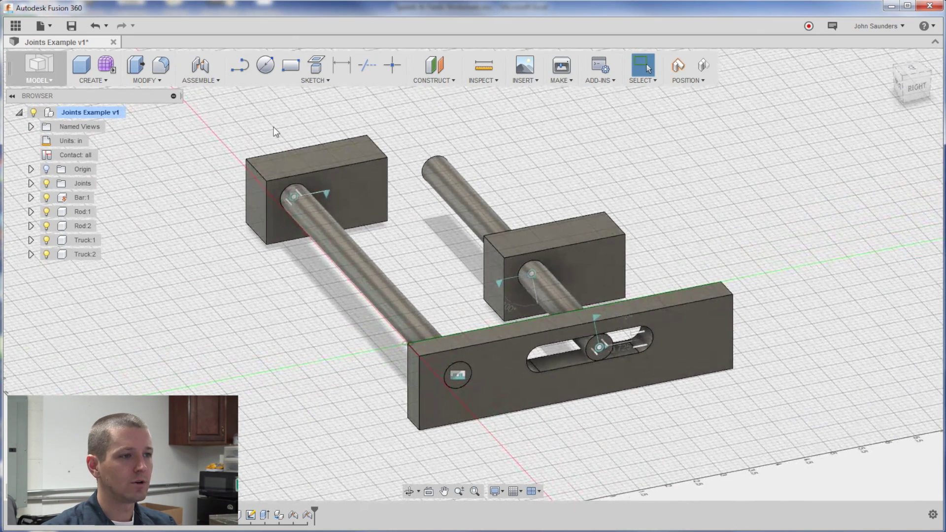
# Align the two blocks' front faces, then rotate the second truck block about its rod
pyautogui.click(164, 87)
pyautogui.click(185, 276)
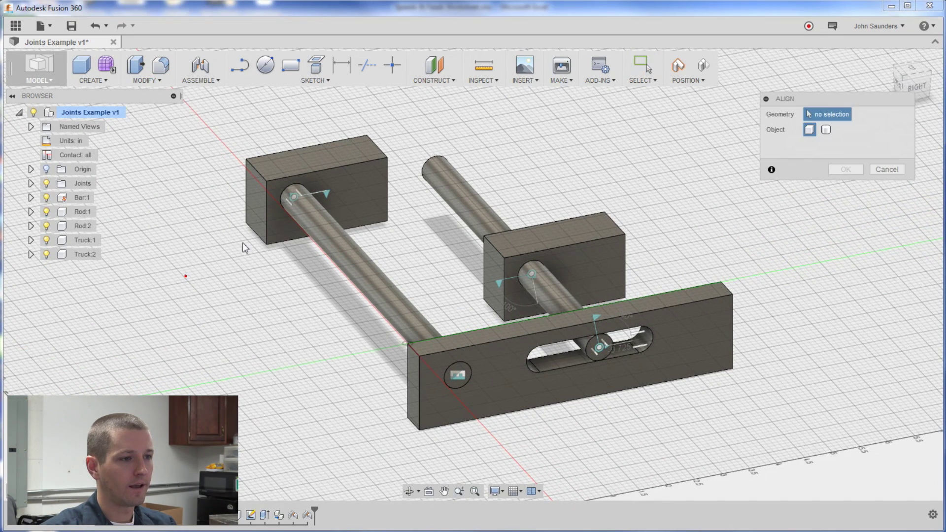
pyautogui.click(331, 204)
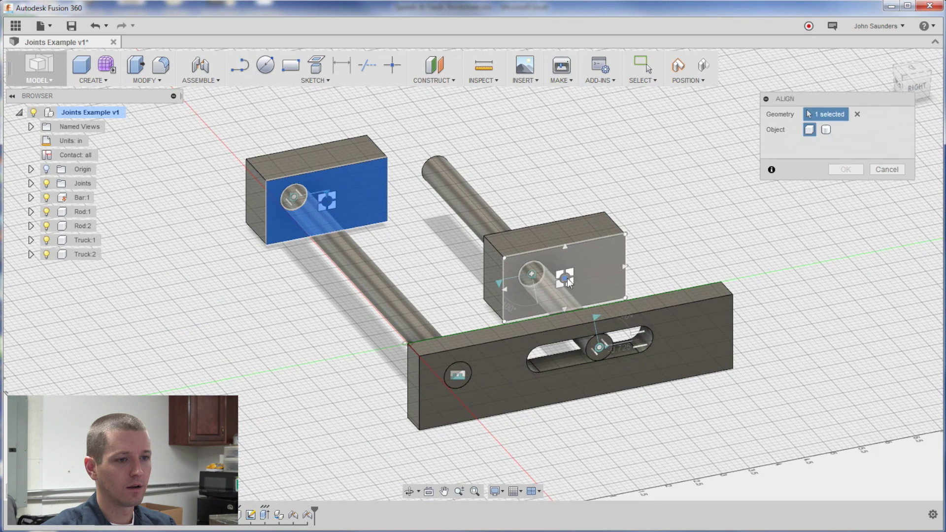
pyautogui.click(570, 278)
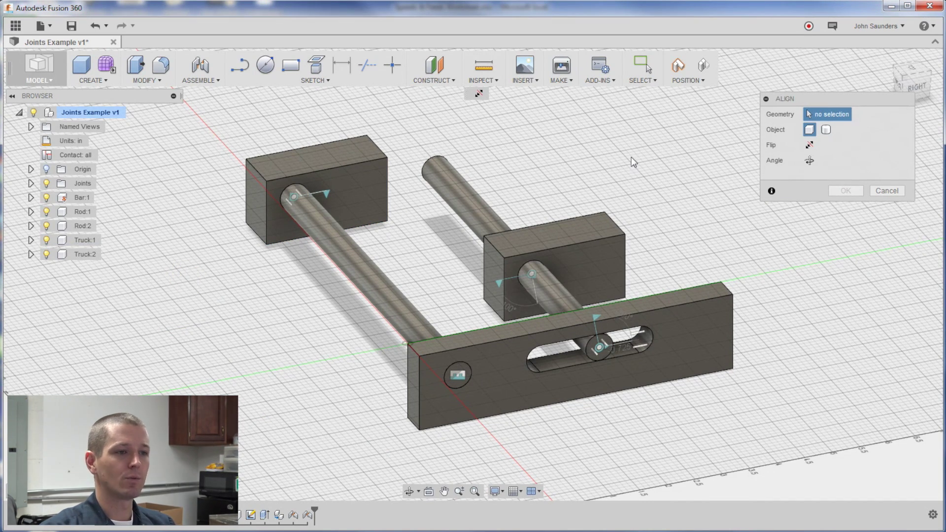
pyautogui.moveTo(623, 238); pyautogui.dragTo(527, 210)
pyautogui.moveTo(490, 241); pyautogui.dragTo(457, 145)
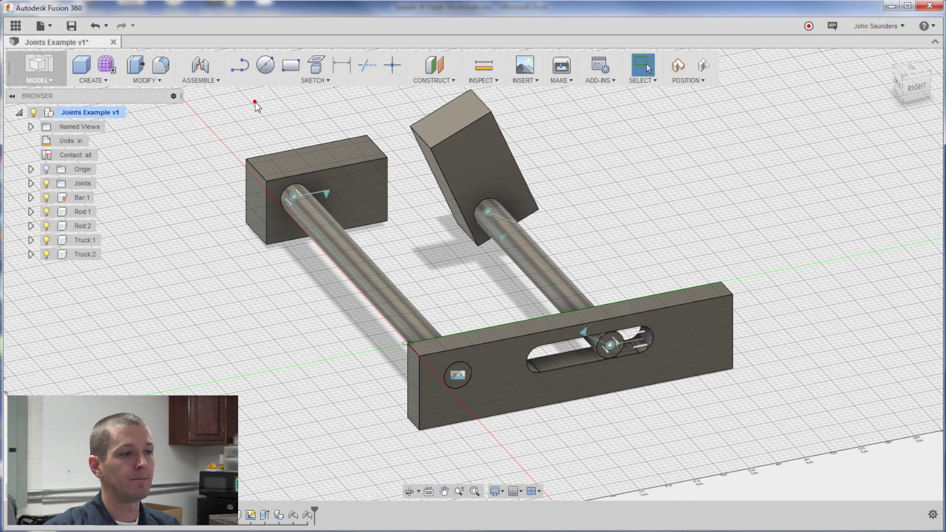
# Create a rigid group of both truck blocks without capturing the moved positions
pyautogui.click(209, 81)
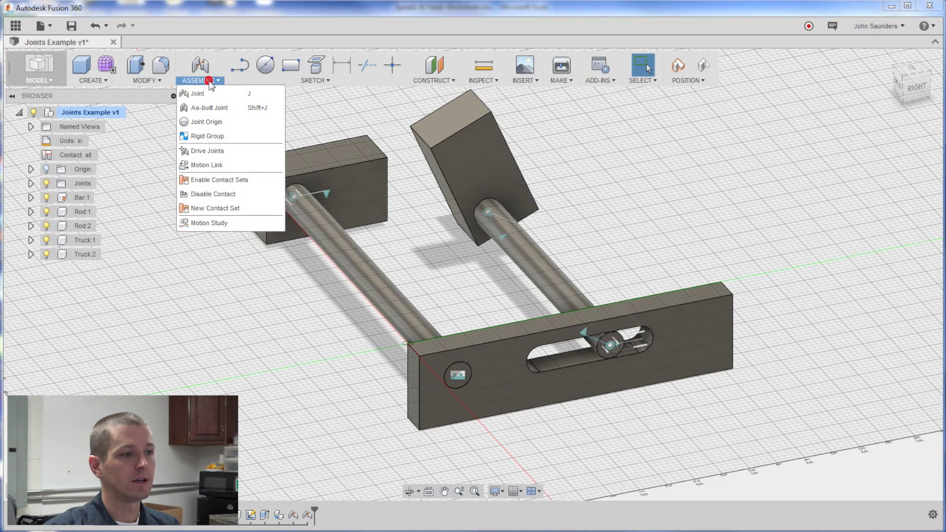
pyautogui.click(233, 149)
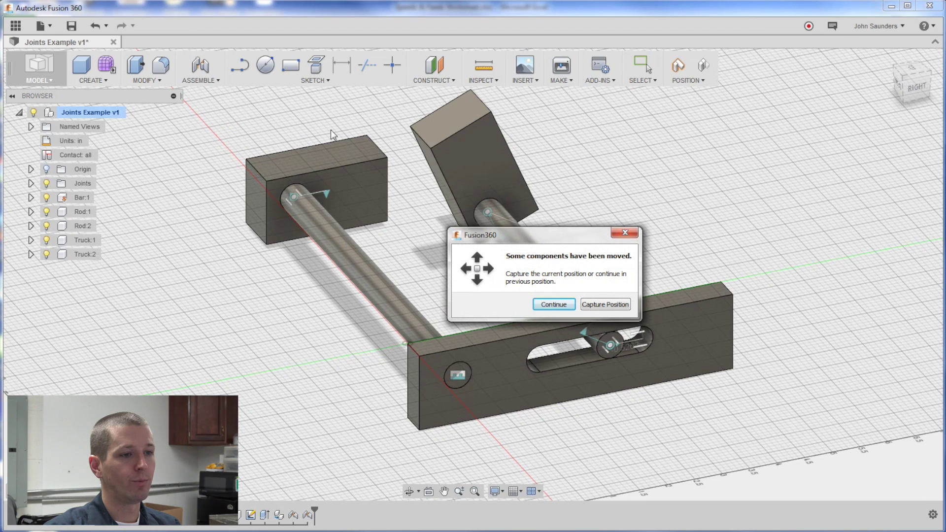
pyautogui.click(552, 305)
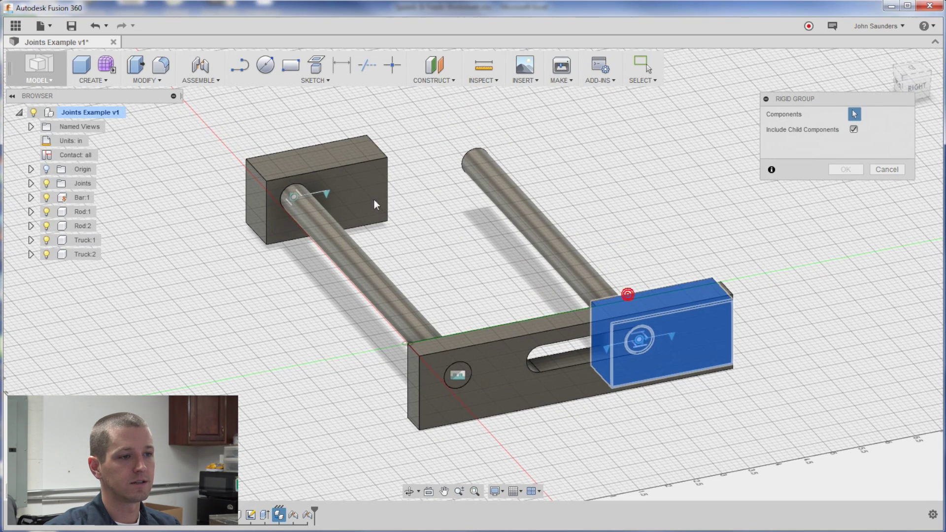
pyautogui.click(358, 178)
pyautogui.click(690, 345)
pyautogui.click(846, 169)
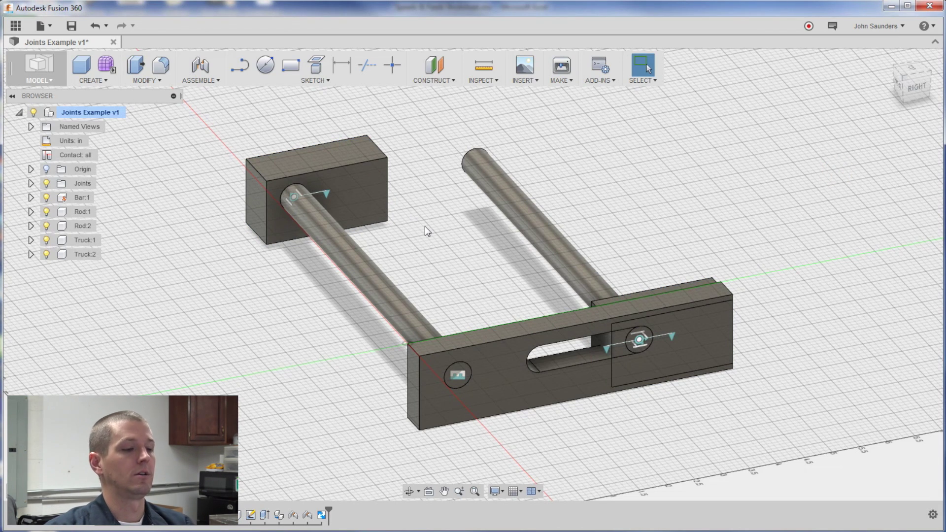
# Edit the trucks' existing rigid group and confirm it
pyautogui.rightClick(321, 516)
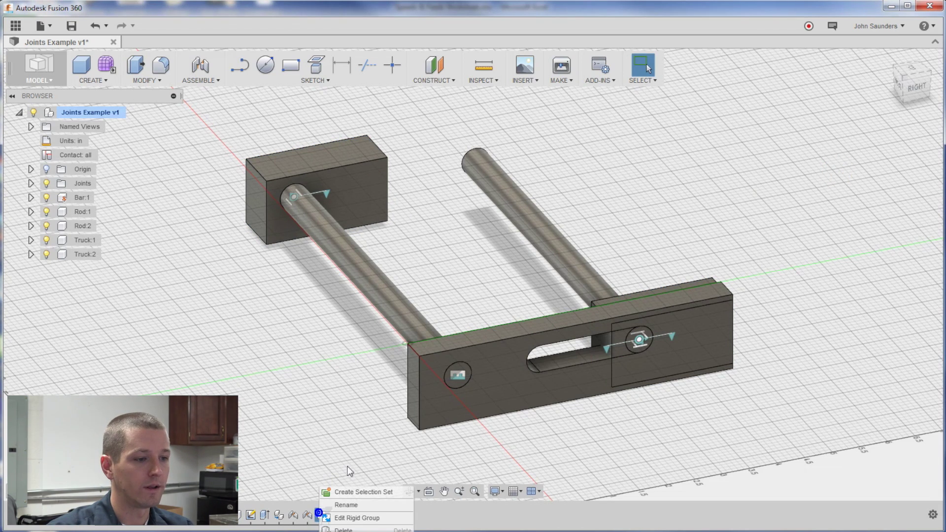
pyautogui.click(356, 518)
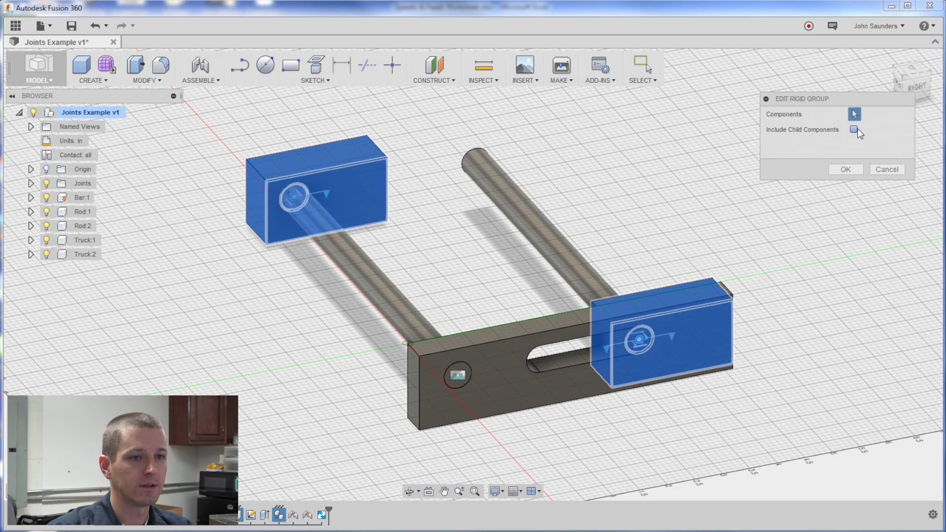
pyautogui.click(846, 169)
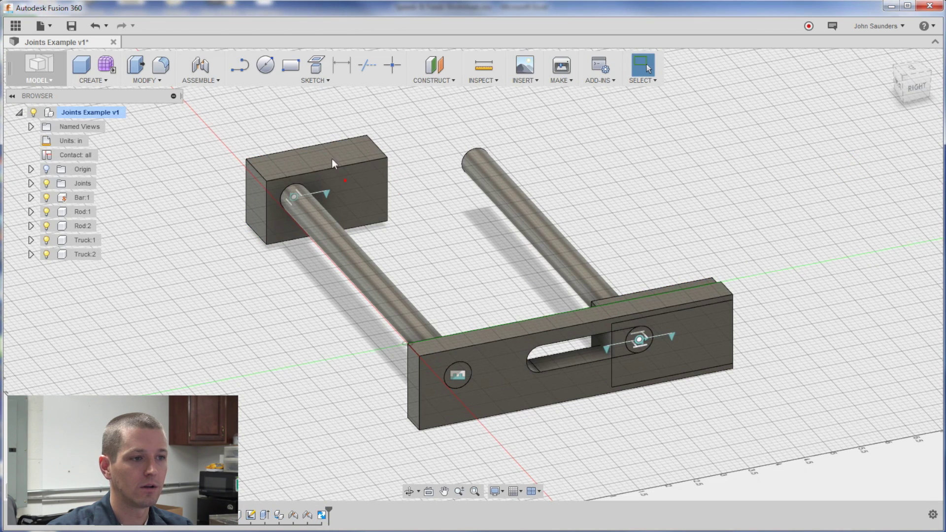
# Undo the rigid group and truck move, then swing Truck:2 and its rod to a tilt
pyautogui.hotkey('ctrl', 'z')
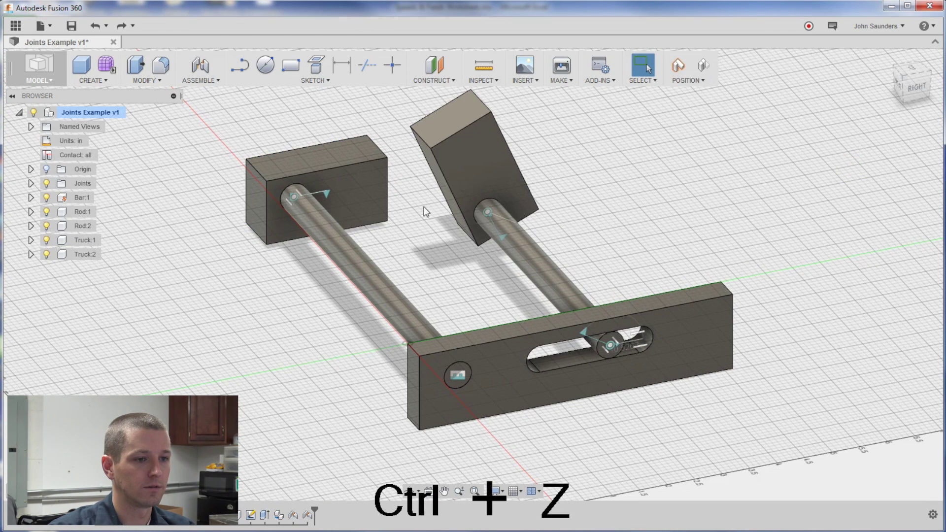
pyautogui.hotkey('ctrl', 'z')
pyautogui.hotkey('ctrl', 'z')
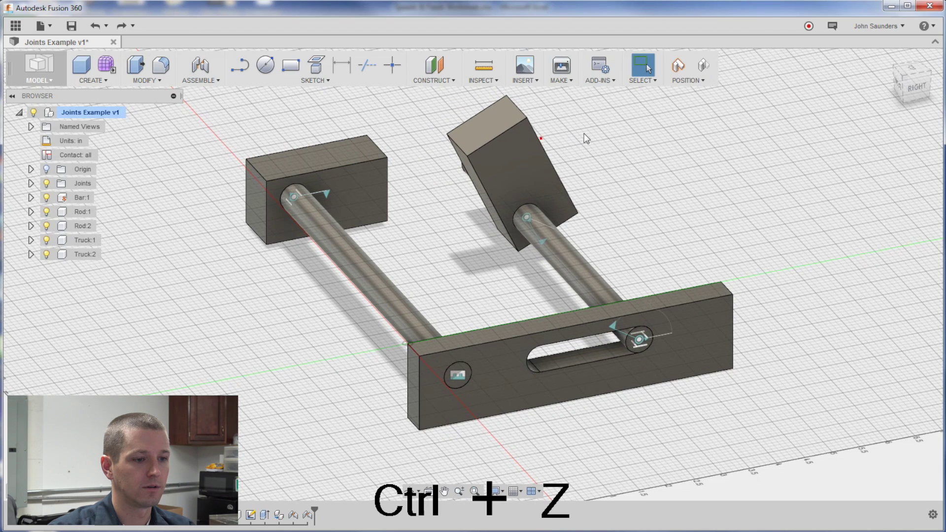
pyautogui.moveTo(441, 171); pyautogui.dragTo(472, 173)
# Create a rigid group of both trucks with Capture Position, then drag to test
pyautogui.click(201, 78)
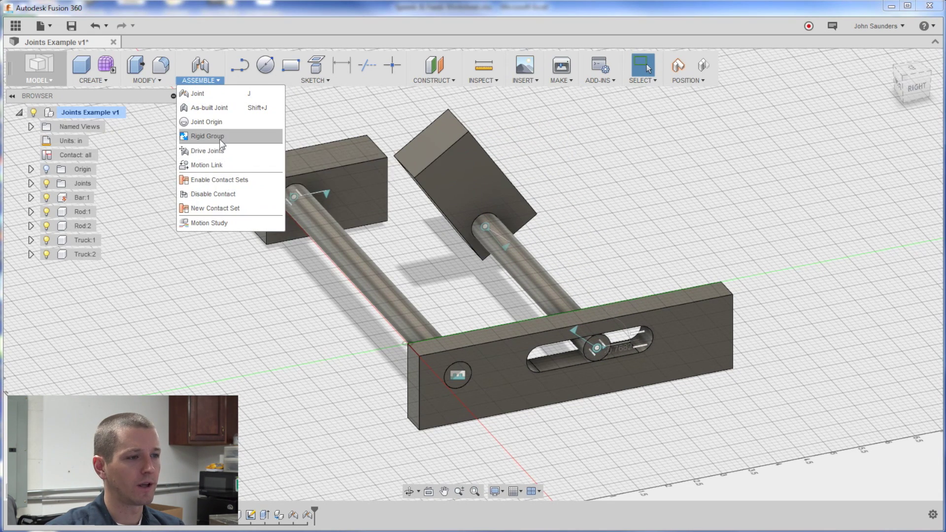
pyautogui.click(207, 136)
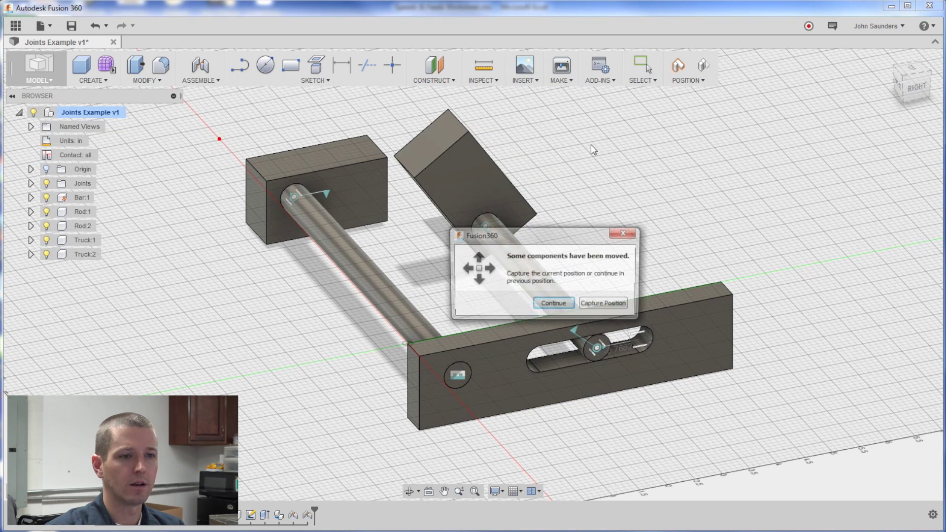
pyautogui.click(600, 305)
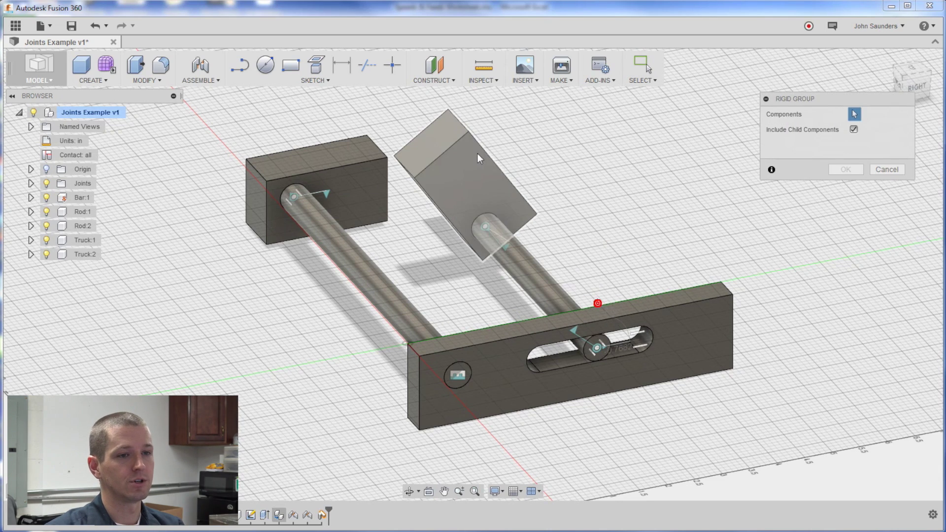
pyautogui.click(446, 166)
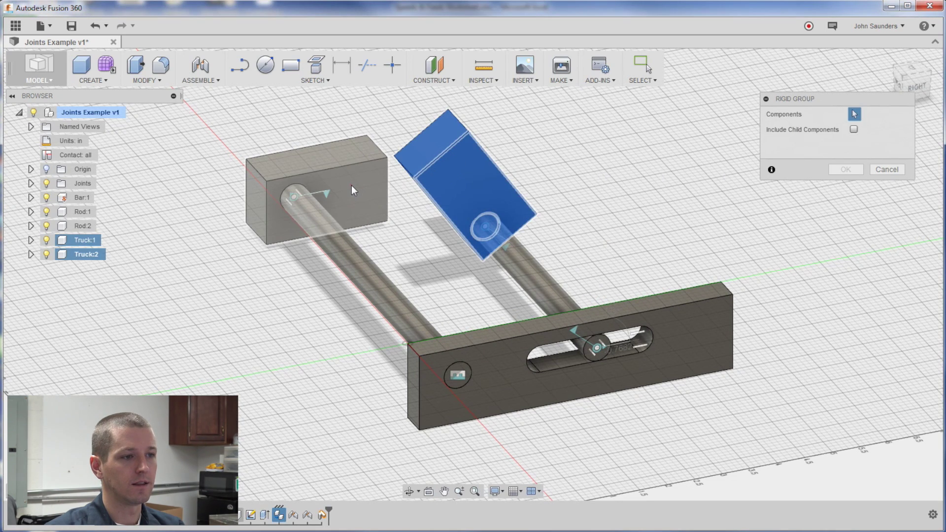
pyautogui.click(351, 185)
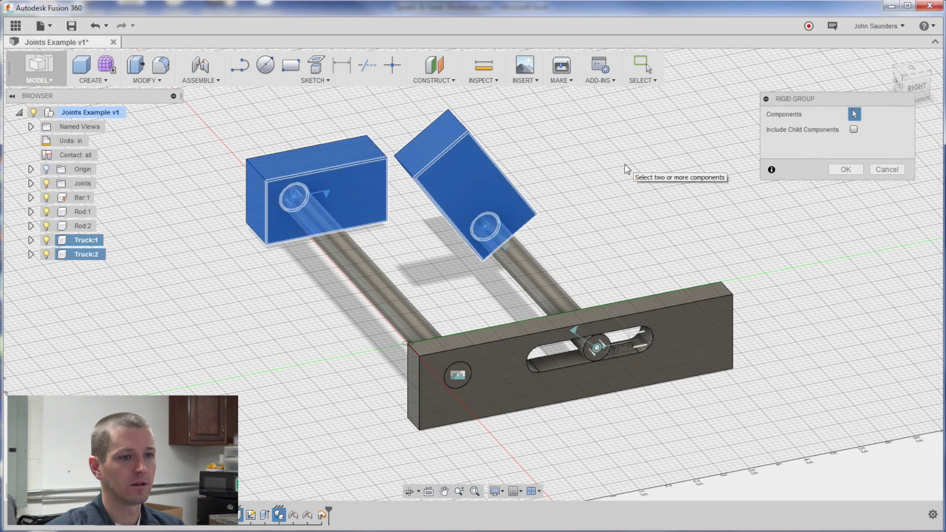
pyautogui.click(846, 169)
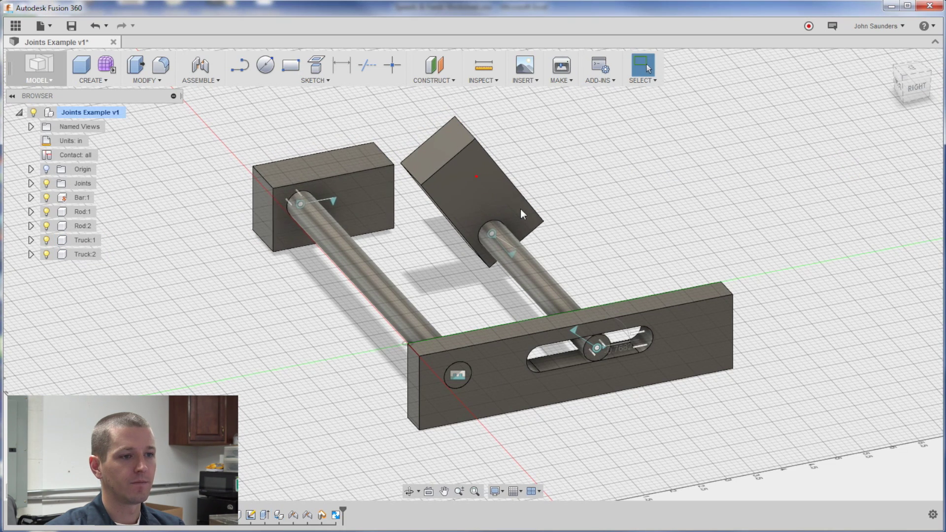
pyautogui.moveTo(359, 206)
pyautogui.mouseDown()
pyautogui.moveTo(404, 207)
pyautogui.moveTo(403, 222)
pyautogui.moveTo(424, 231)
pyautogui.moveTo(413, 191)
pyautogui.moveTo(359, 173)
pyautogui.moveTo(369, 185)
pyautogui.mouseUp()
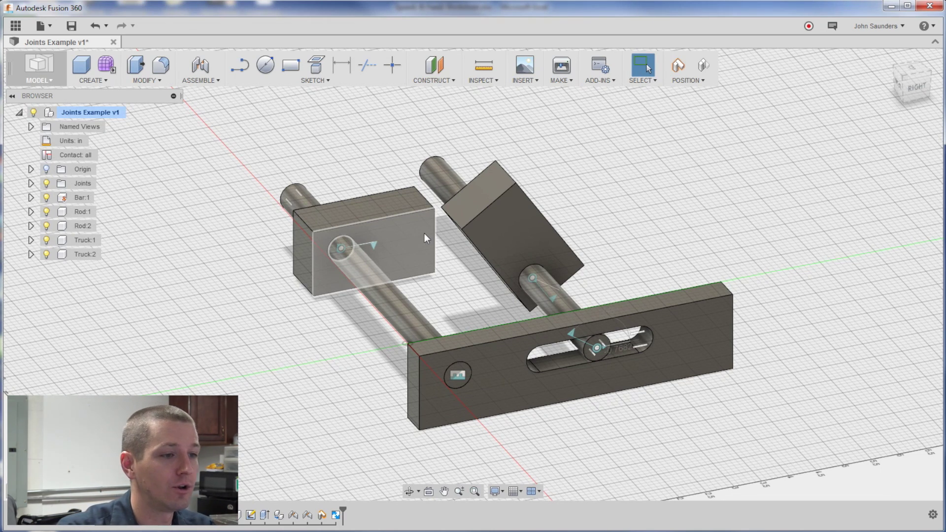
# Undo the trucks' last move with Ctrl+Z
pyautogui.hotkey('ctrl', 'z')
pyautogui.hotkey('ctrl', 'z')
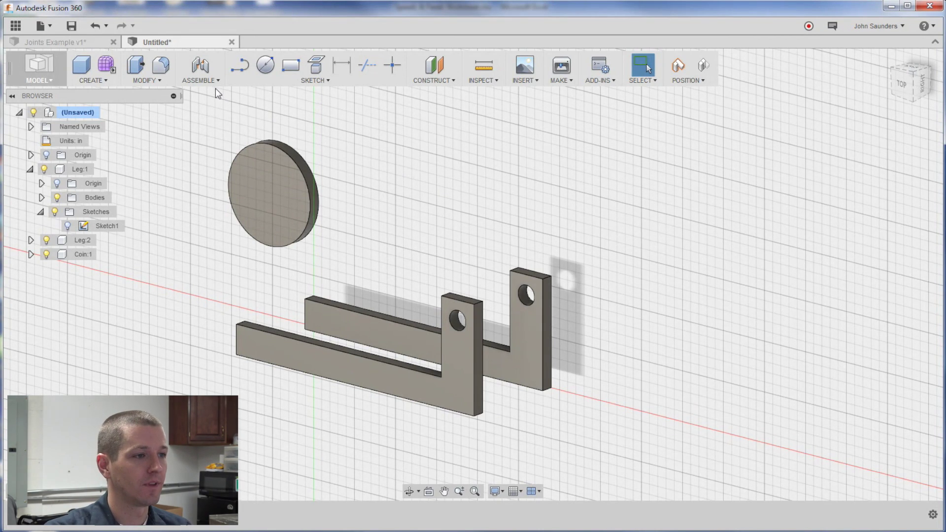
# Start a joint origin of type Between two faces without capturing positions
pyautogui.click(198, 81)
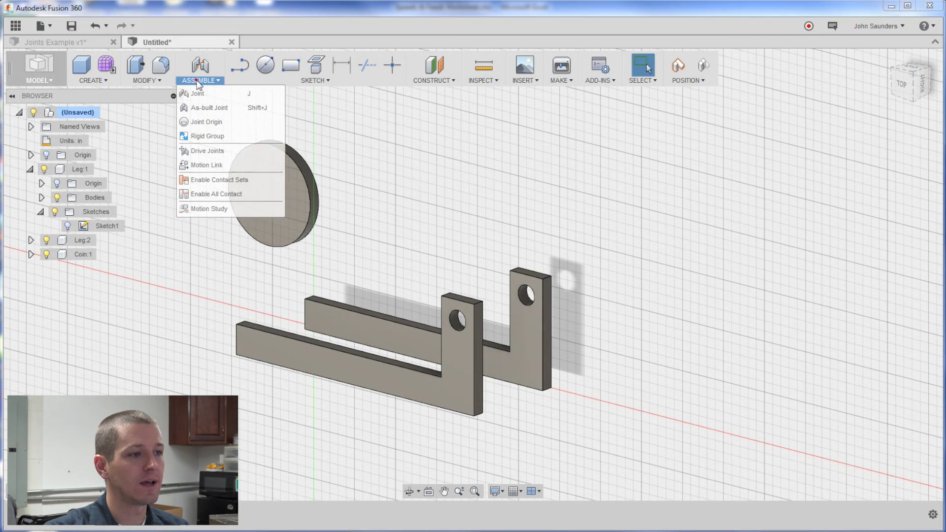
pyautogui.click(218, 124)
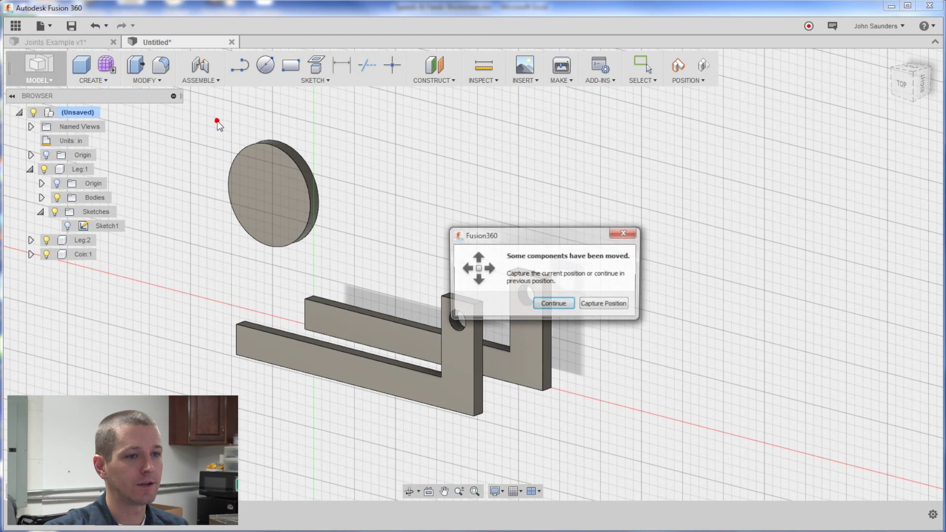
pyautogui.click(582, 307)
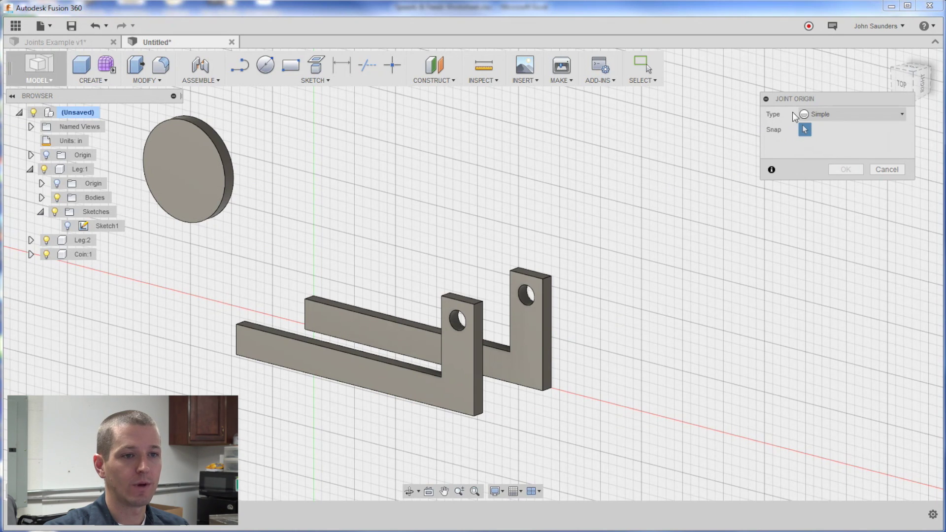
pyautogui.click(828, 115)
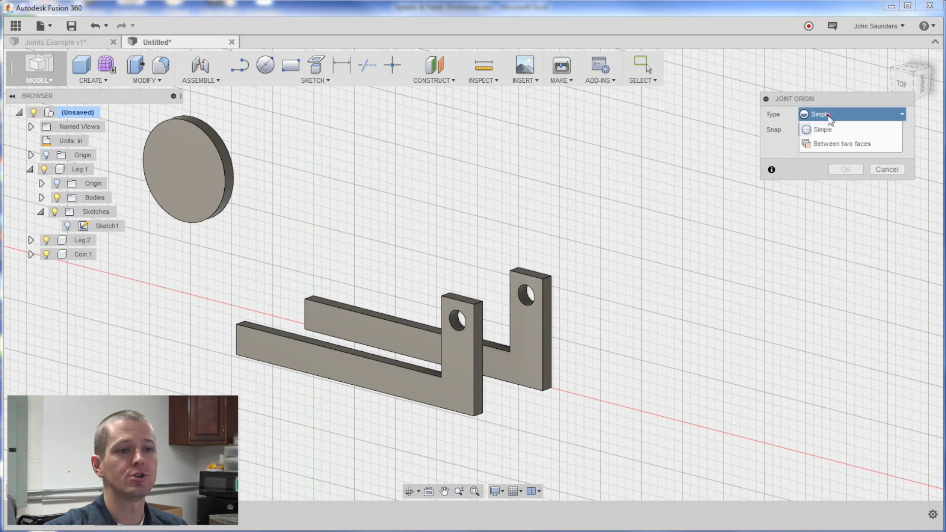
pyautogui.click(855, 145)
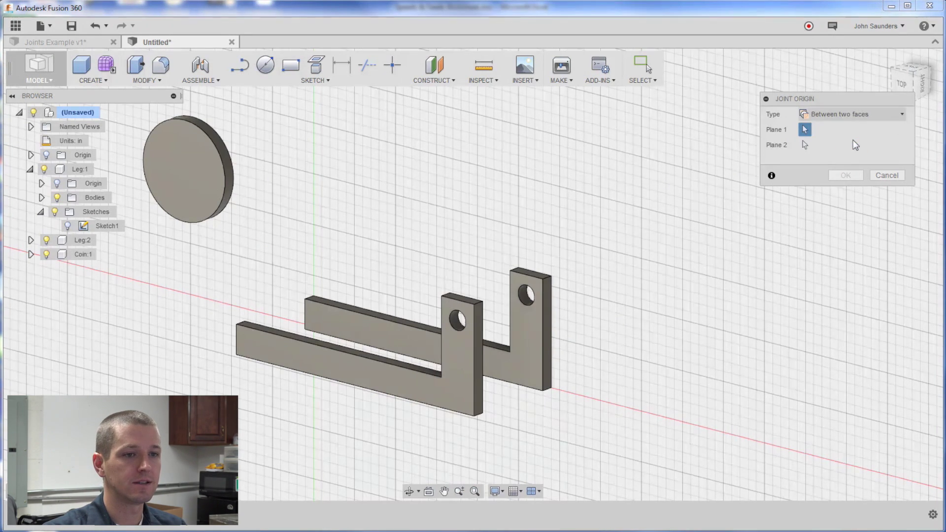
# Pick both legs' inner faces, snap the origin to the hole centre, and confirm
pyautogui.click(526, 360)
pyautogui.keyDown('shift'); pyautogui.moveTo(527, 359); pyautogui.dragTo(327, 327, button='middle'); pyautogui.keyUp('shift')
pyautogui.click(331, 345)
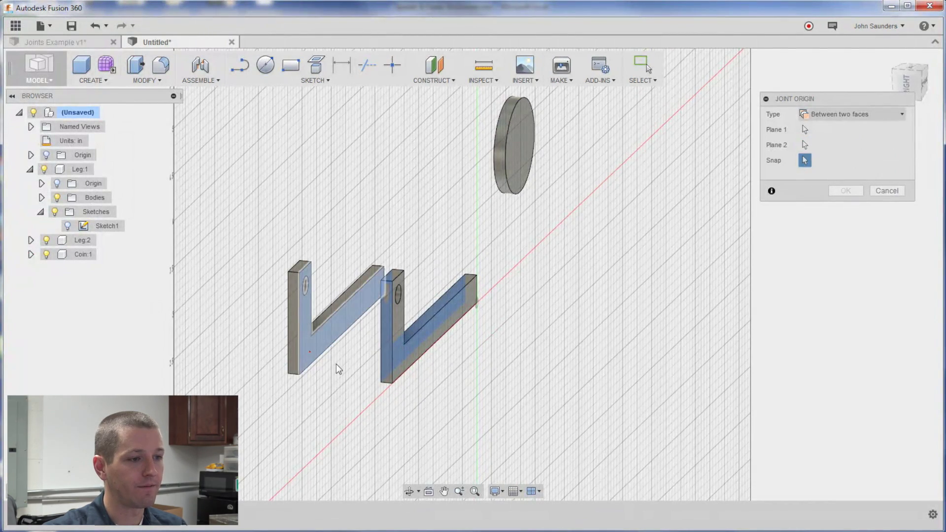
pyautogui.keyDown('shift'); pyautogui.moveTo(341, 400); pyautogui.dragTo(702, 280, button='middle'); pyautogui.keyUp('shift')
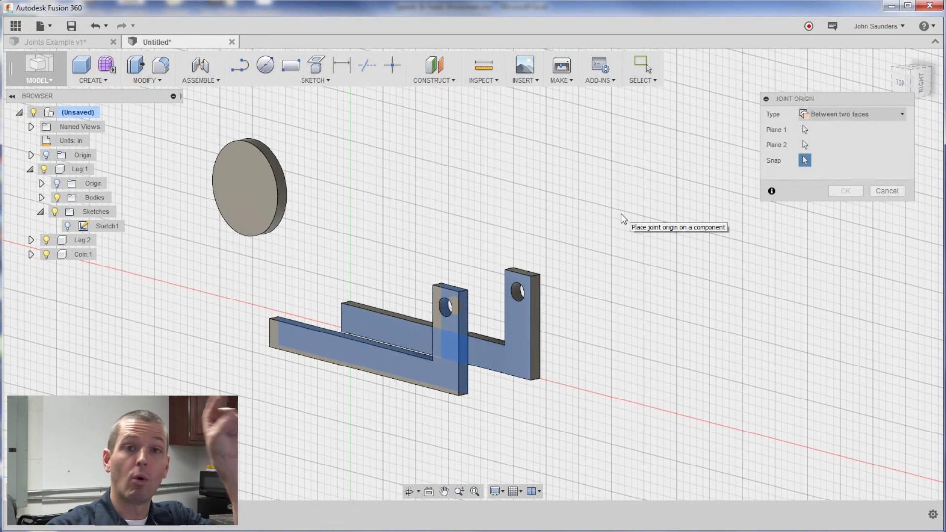
pyautogui.scroll(3, 621, 214)
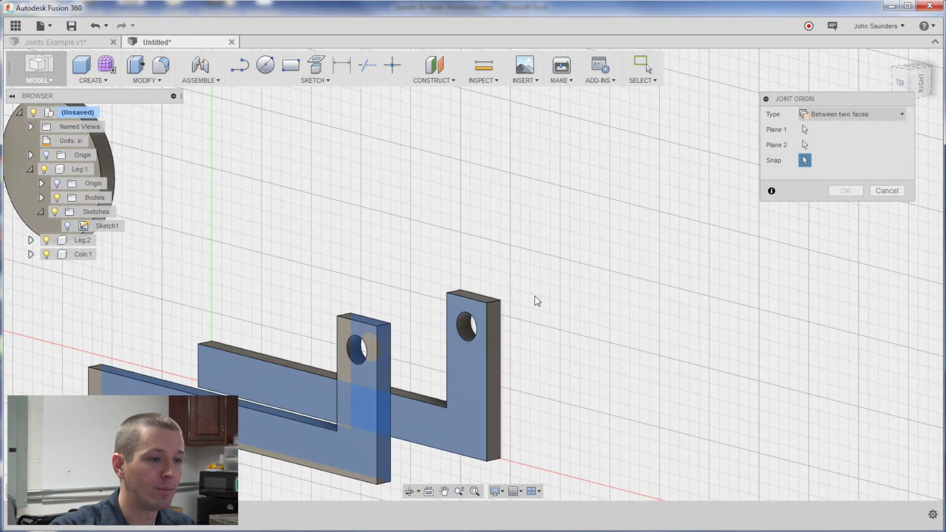
pyautogui.click(464, 328)
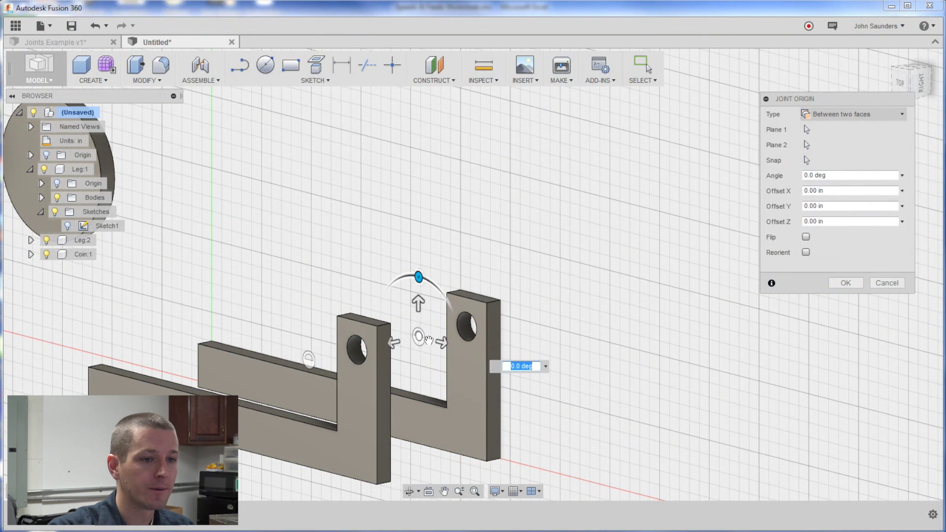
pyautogui.click(844, 283)
pyautogui.hotkey('ctrl', 'z')
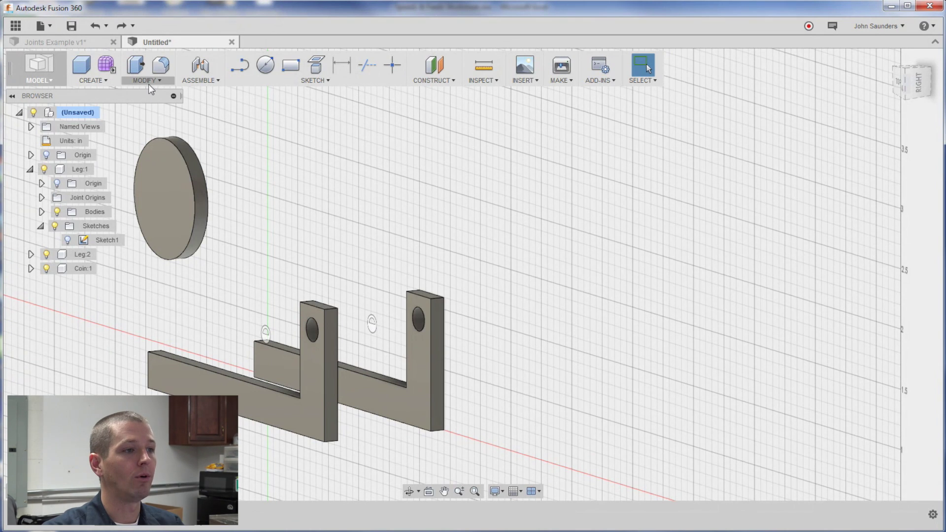
# Start a new joint and pick the coin's centre as its first point
pyautogui.click(198, 80)
pyautogui.click(190, 92)
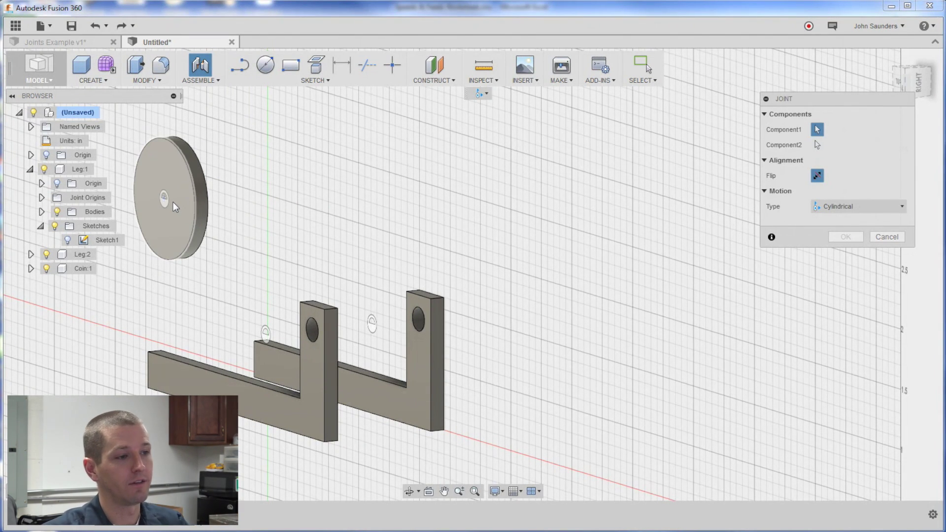
pyautogui.scroll(3, 178, 203)
pyautogui.scroll(-2, 380, 271)
pyautogui.keyDown('shift'); pyautogui.moveTo(380, 270); pyautogui.dragTo(341, 237, button='middle'); pyautogui.keyUp('shift')
pyautogui.scroll(3, 428, 212)
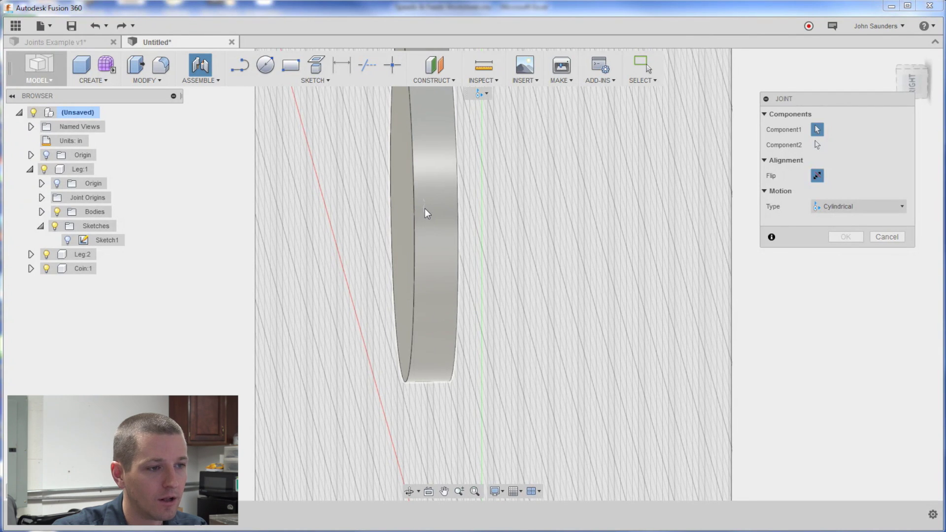
pyautogui.click(425, 208)
pyautogui.scroll(-5, 549, 327)
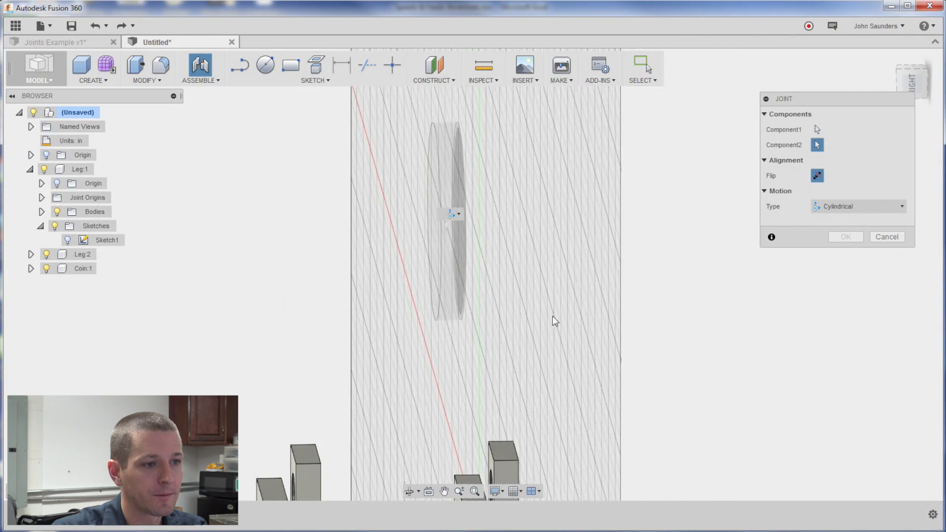
# Set the motion type to Rigid, attach the coin to the joint origin between the legs, and confirm
pyautogui.keyDown('shift'); pyautogui.moveTo(511, 254); pyautogui.dragTo(564, 286, button='middle'); pyautogui.keyUp('shift')
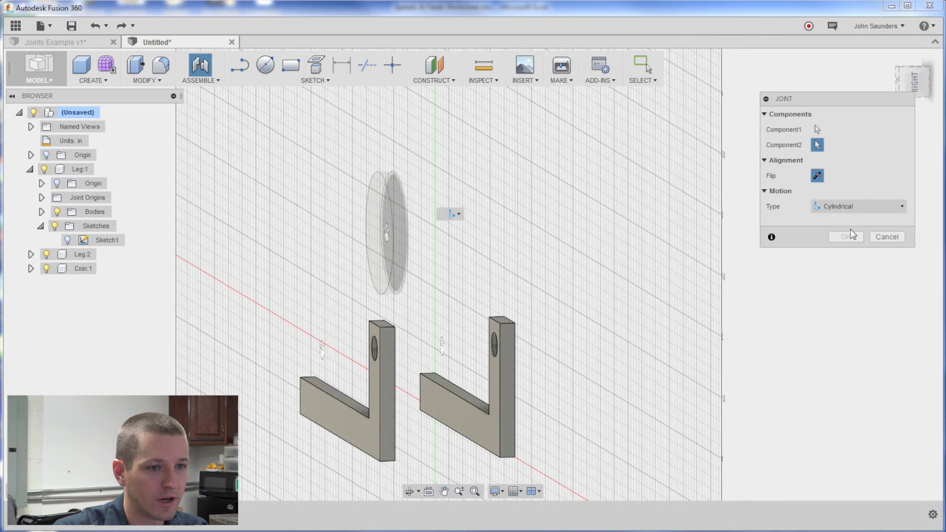
pyautogui.click(860, 206)
pyautogui.click(785, 232)
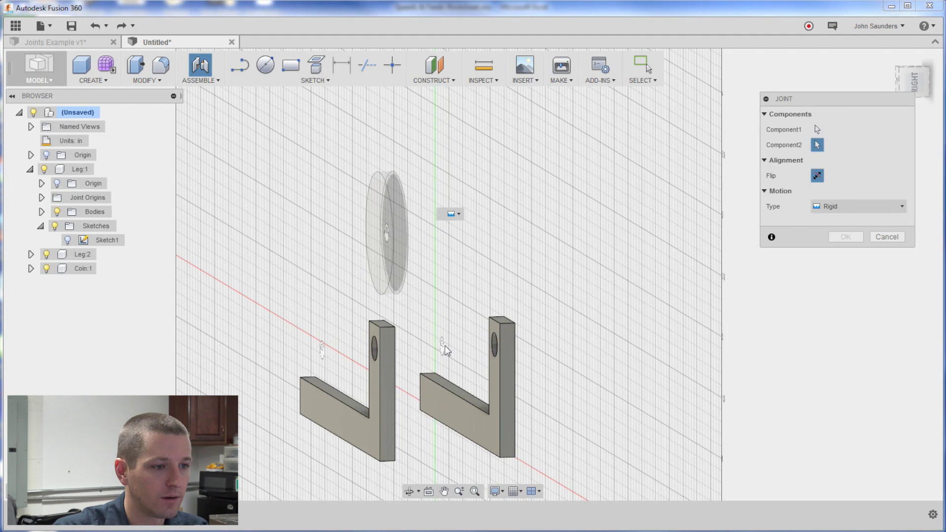
pyautogui.click(445, 350)
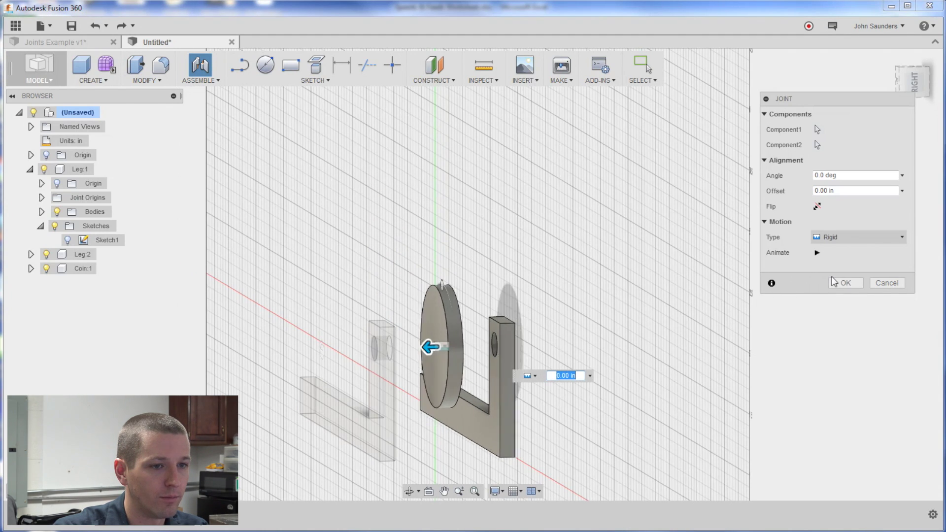
pyautogui.click(843, 282)
pyautogui.keyDown('shift'); pyautogui.moveTo(841, 281); pyautogui.dragTo(628, 289, button='middle'); pyautogui.keyUp('shift')
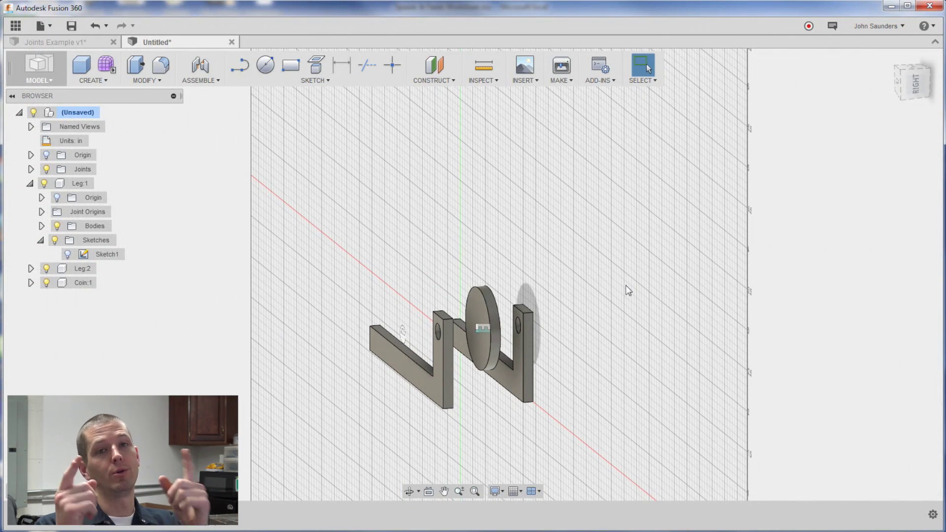